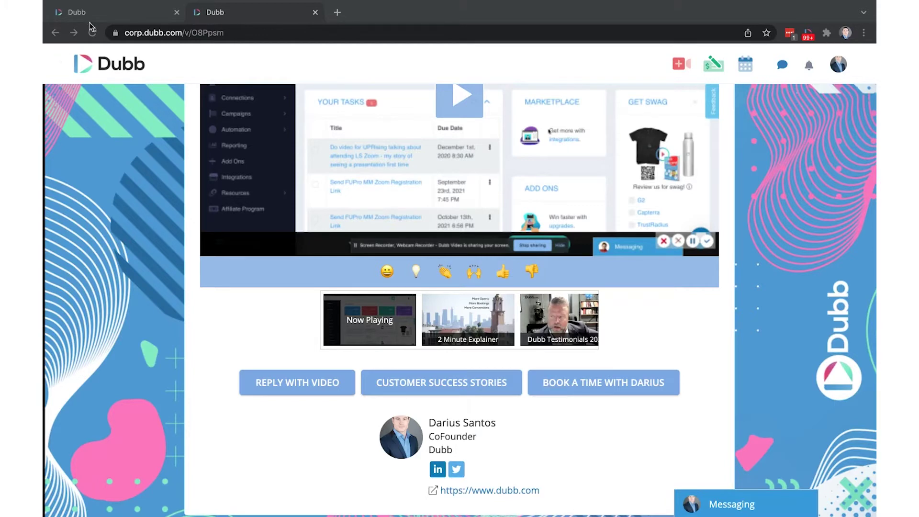
# Return to the Create a Call-to-Action form, preset to Calendar type with the Calify.me provider
pyautogui.click(105, 14)
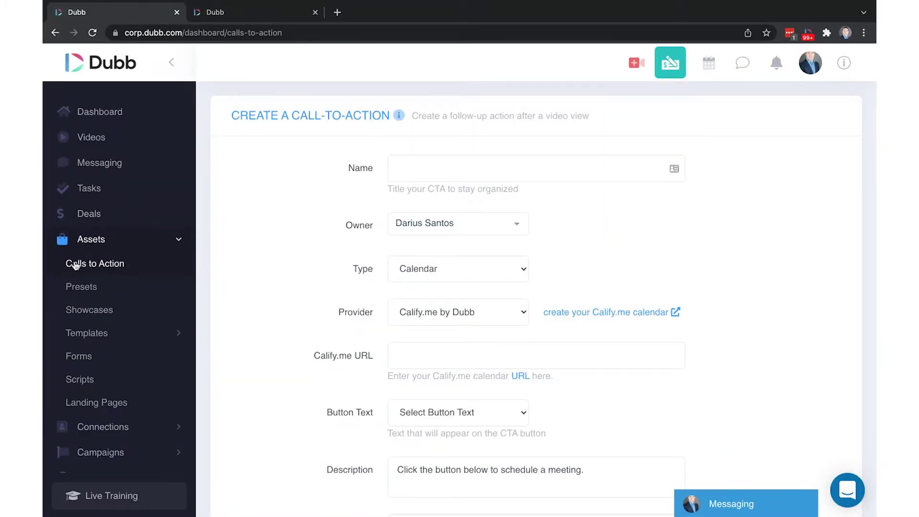
pyautogui.scroll(-10, 379, 320)
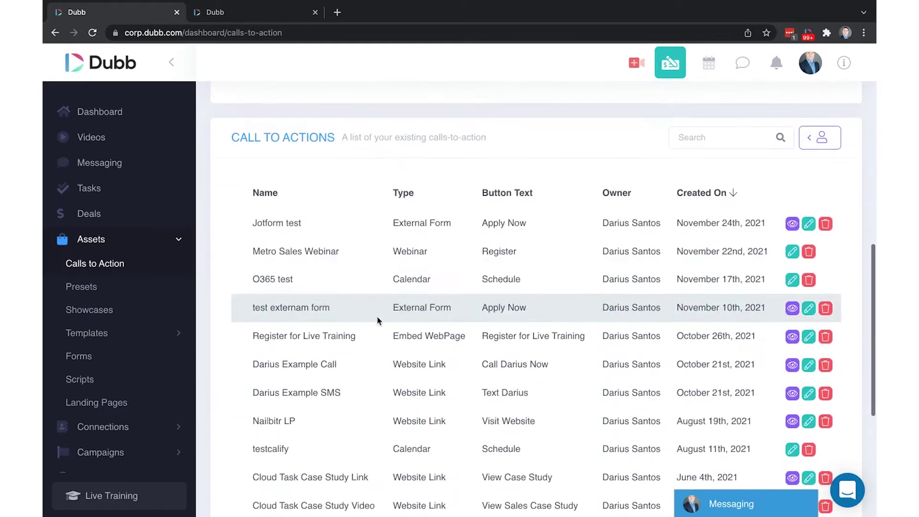
pyautogui.scroll(4, 378, 320)
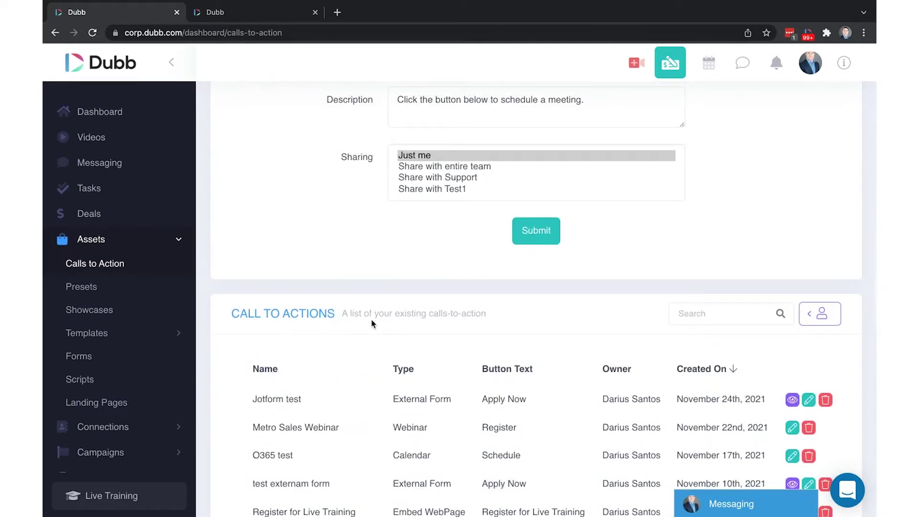
pyautogui.scroll(8, 372, 319)
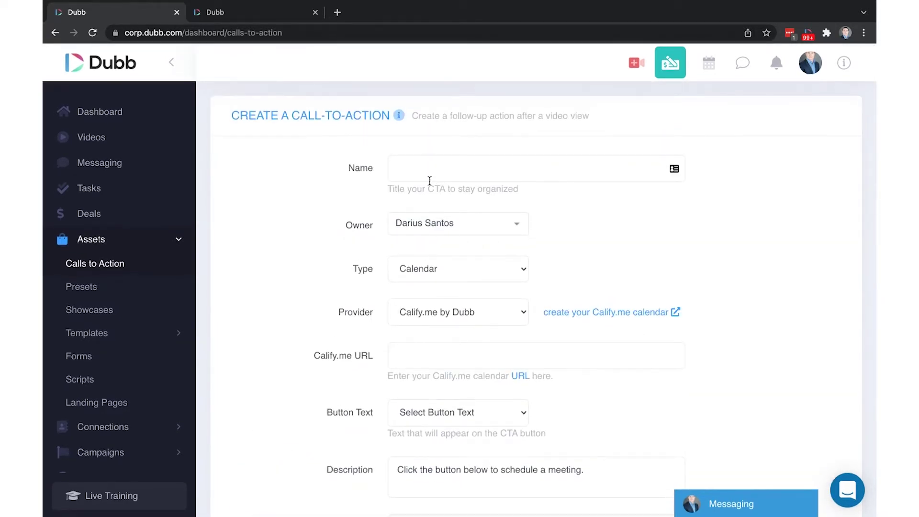
pyautogui.scroll(-2, 348, 285)
pyautogui.scroll(-1, 348, 285)
pyautogui.scroll(3, 348, 285)
# Name the call-to-action with the owner's first name plus 'Calendar', keeping the current owner
pyautogui.click(392, 169)
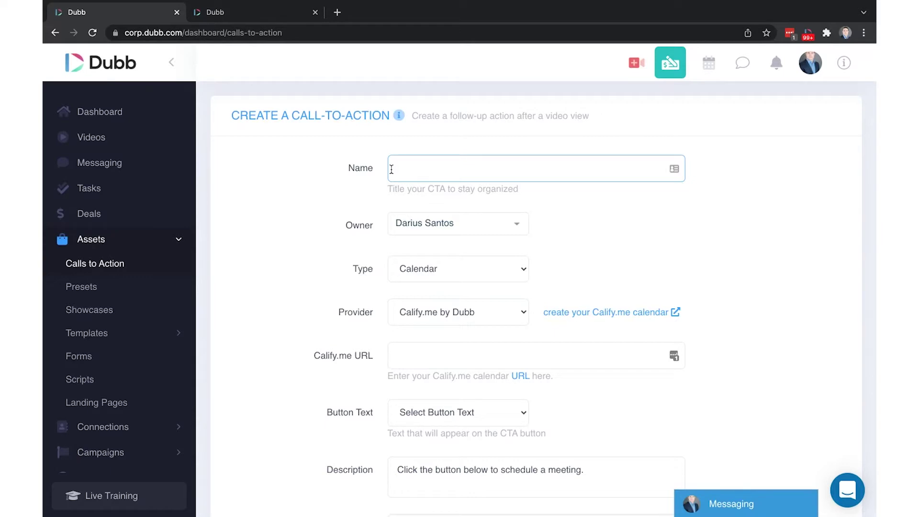
pyautogui.write('Darius Calendar')
pyautogui.click(470, 223)
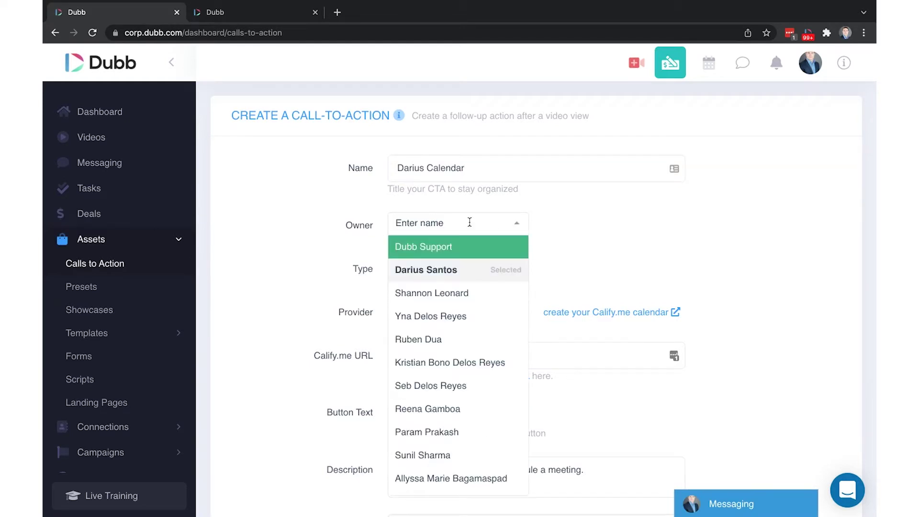
pyautogui.click(341, 207)
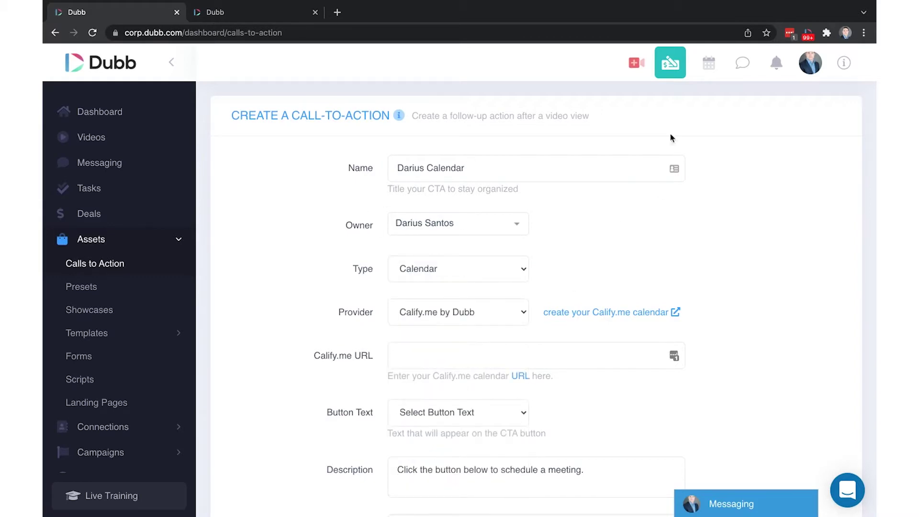
pyautogui.scroll(-2, 519, 242)
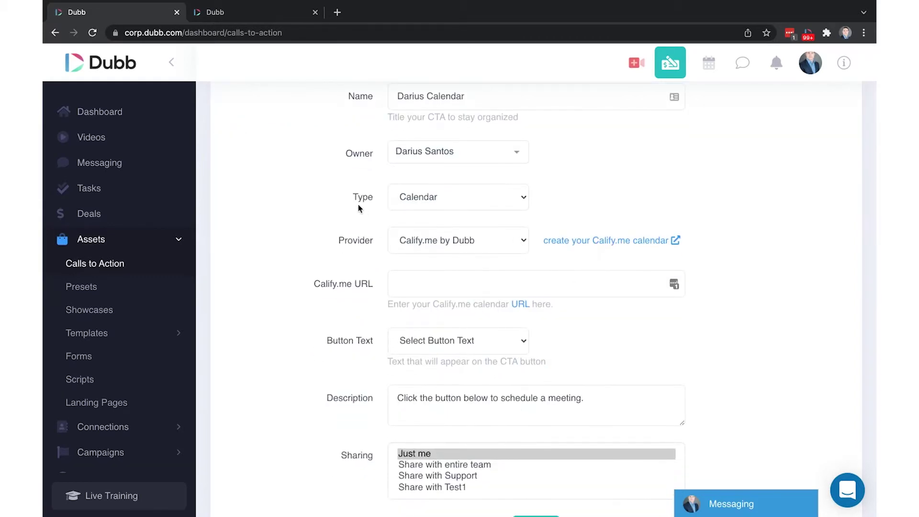
pyautogui.click(433, 199)
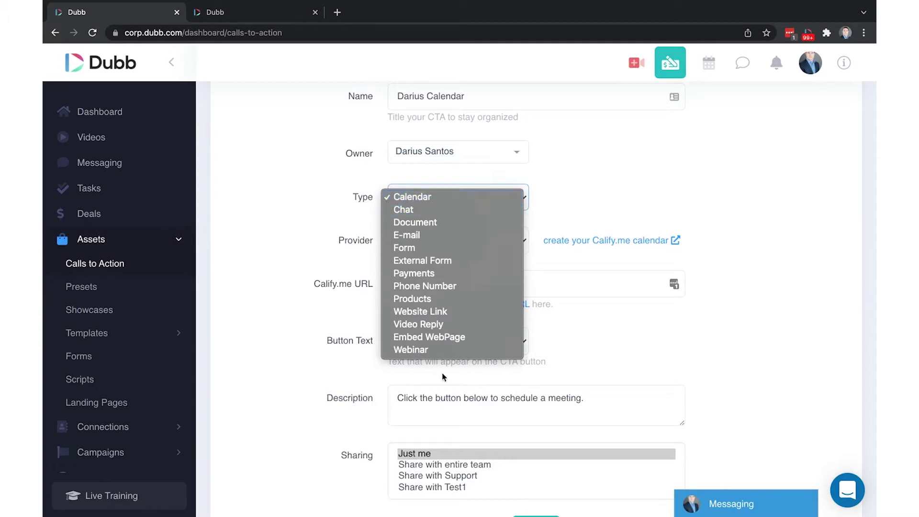
pyautogui.click(291, 182)
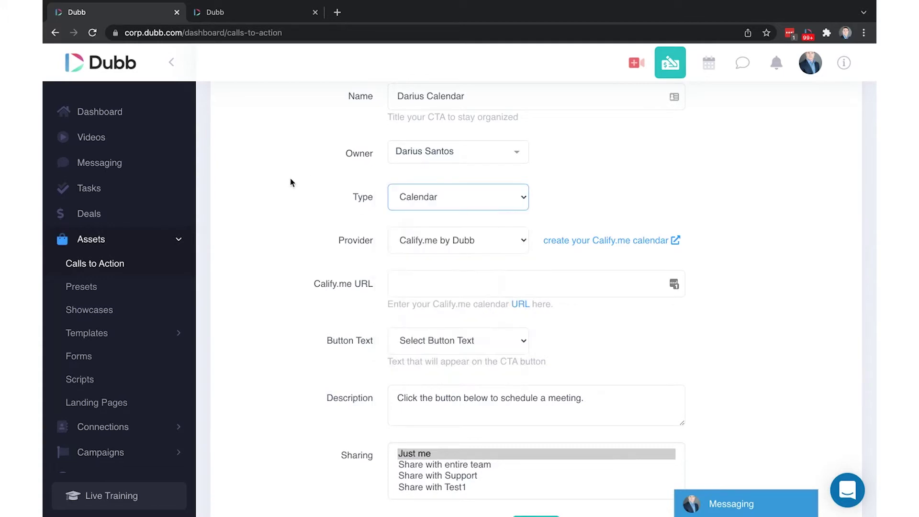
pyautogui.click(437, 199)
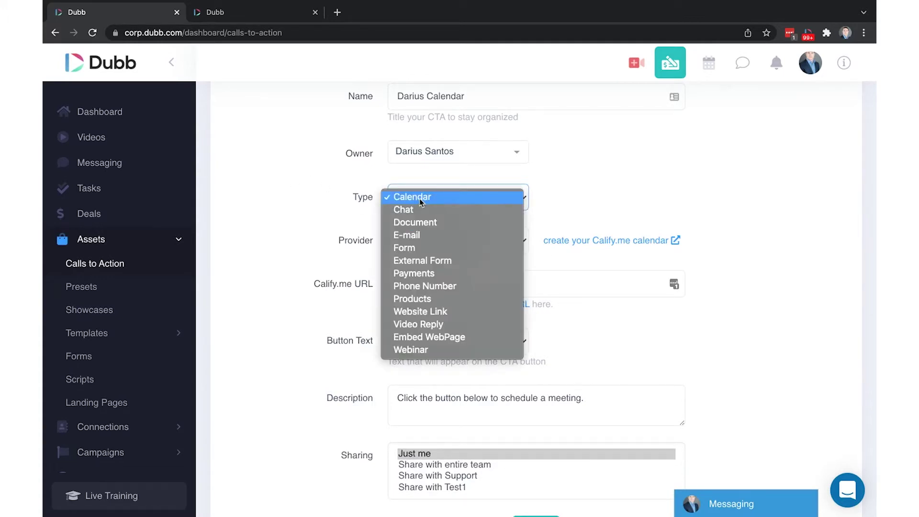
pyautogui.click(351, 201)
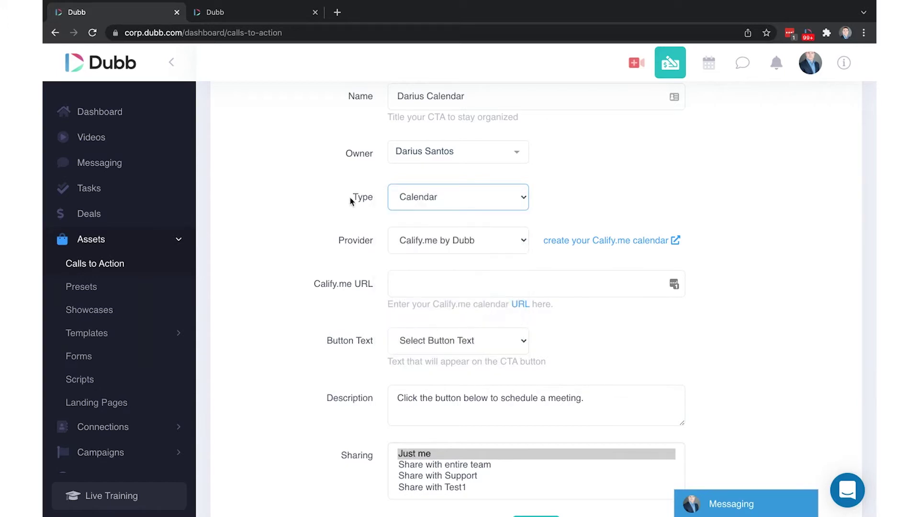
pyautogui.click(269, 15)
pyautogui.scroll(-7, 428, 339)
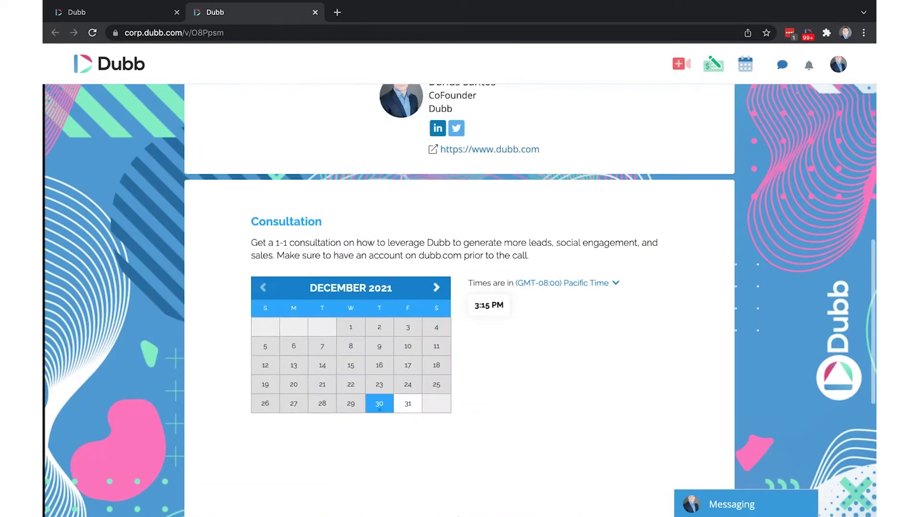
pyautogui.scroll(8, 432, 305)
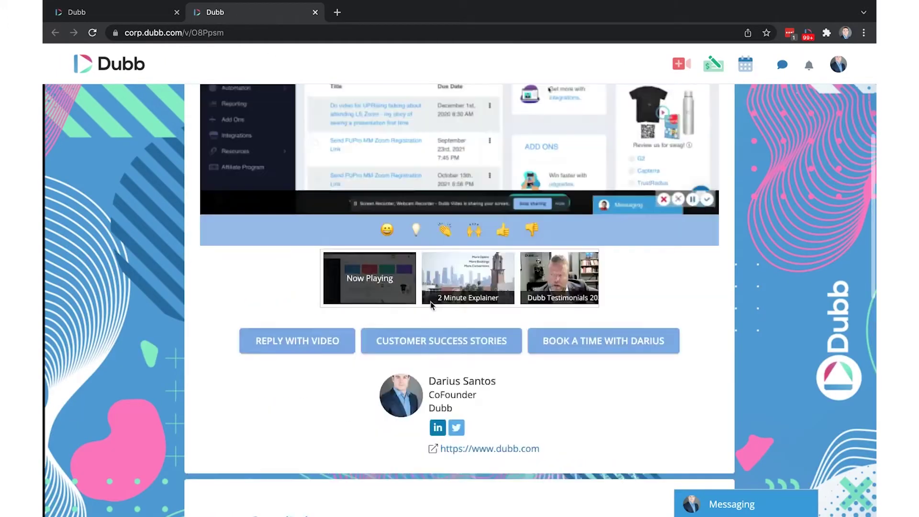
pyautogui.scroll(-8, 411, 363)
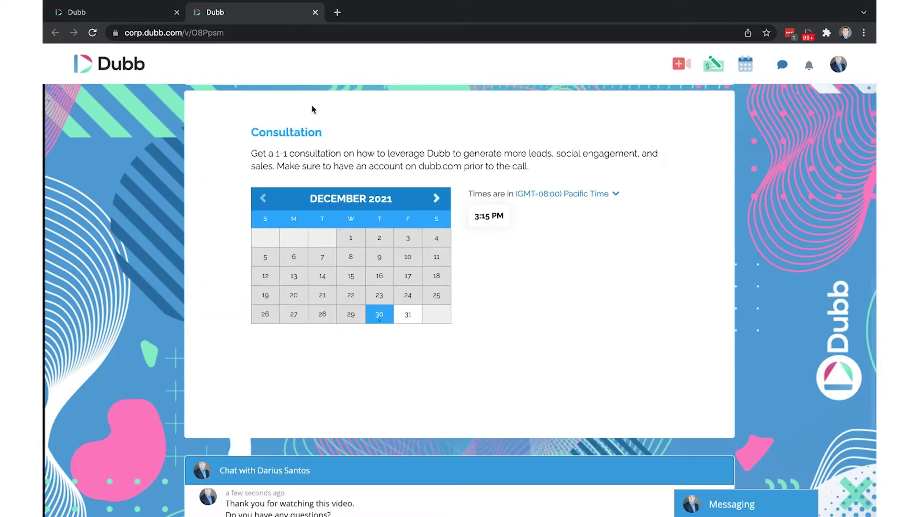
pyautogui.click(64, 14)
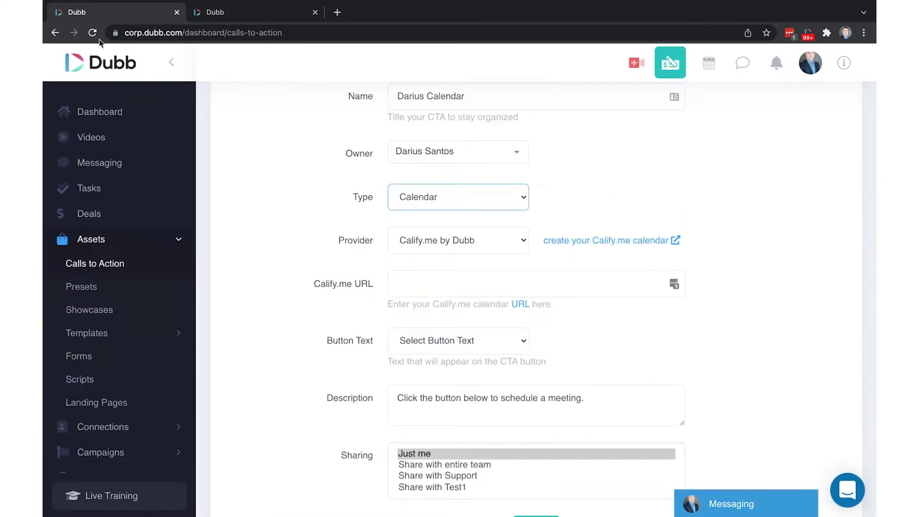
pyautogui.click(476, 197)
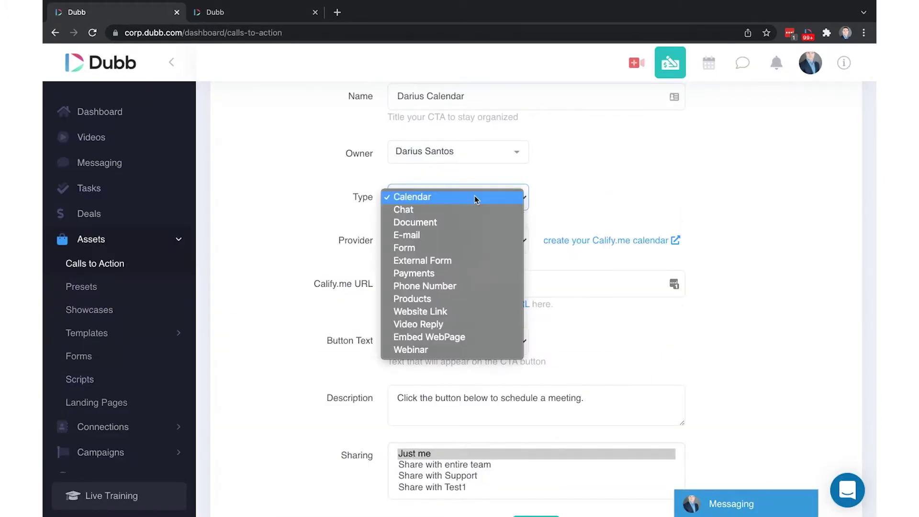
# Keep the Calendar type and set the calendar provider to Other, after briefly trying Calendly
pyautogui.click(429, 197)
pyautogui.click(438, 241)
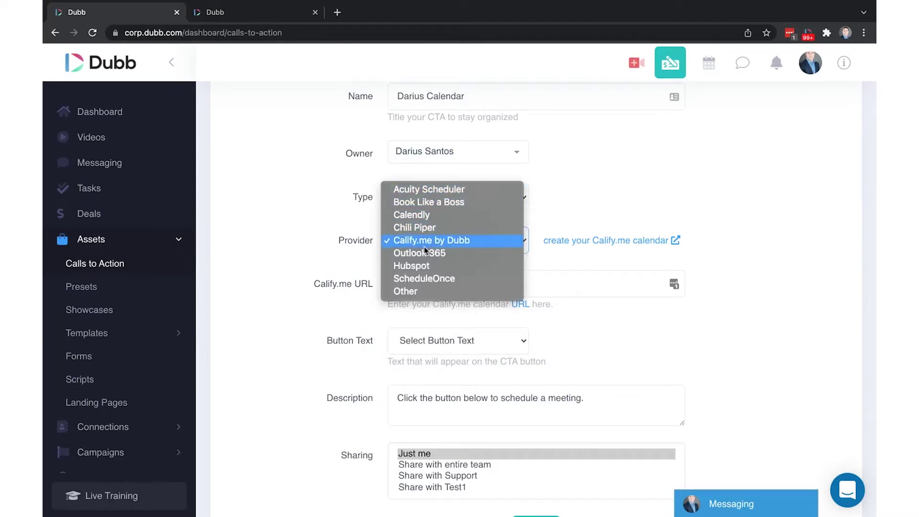
pyautogui.click(416, 214)
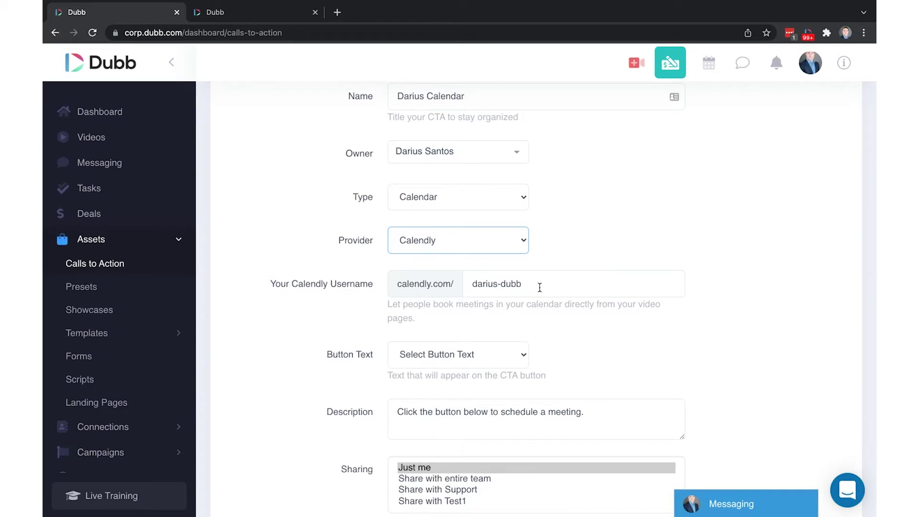
pyautogui.click(454, 246)
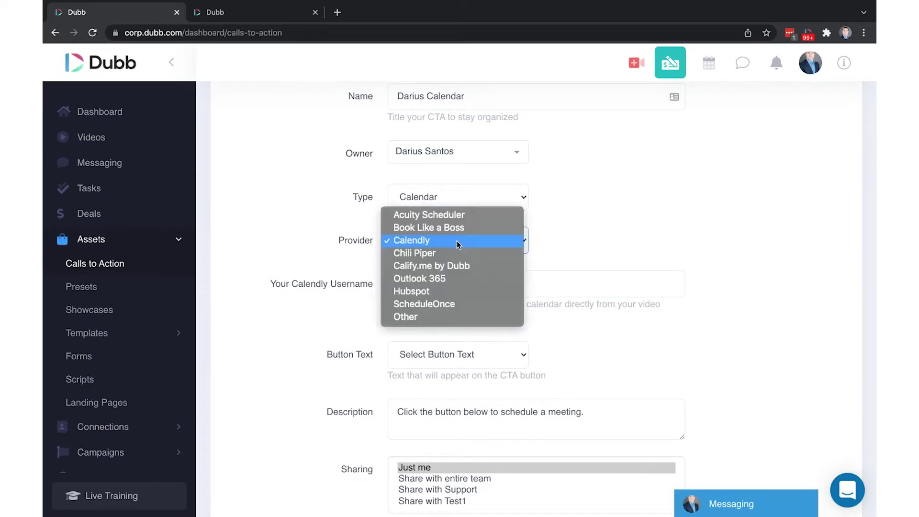
pyautogui.click(415, 318)
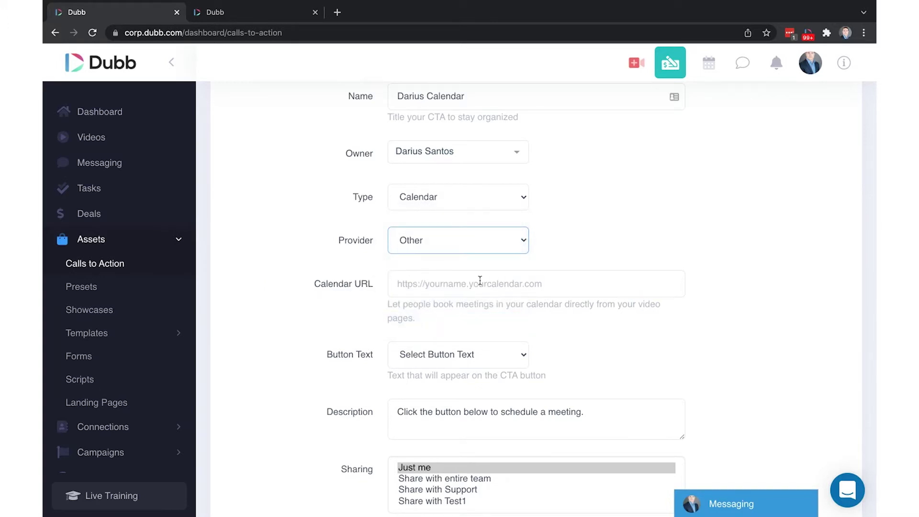
# Compare with the booking calendar on the live video page, then return to the form's type list
pyautogui.click(268, 14)
pyautogui.scroll(2, 402, 458)
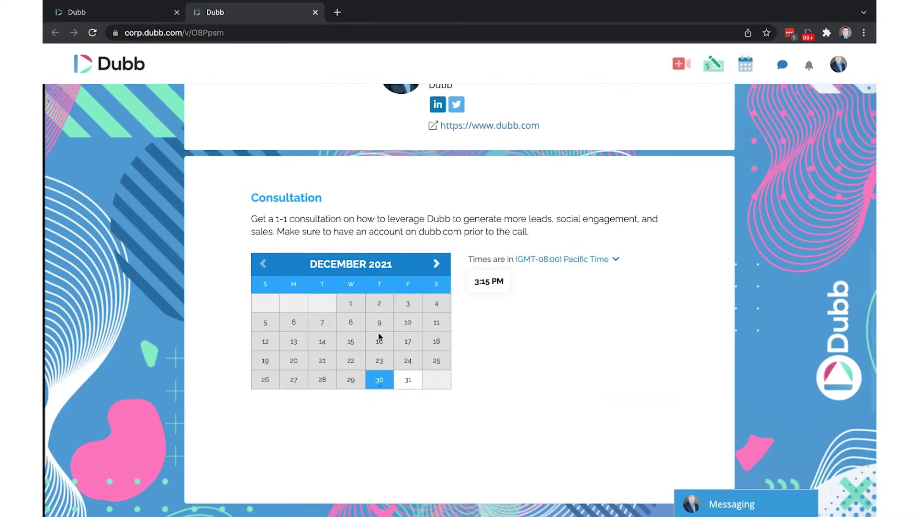
pyautogui.click(120, 15)
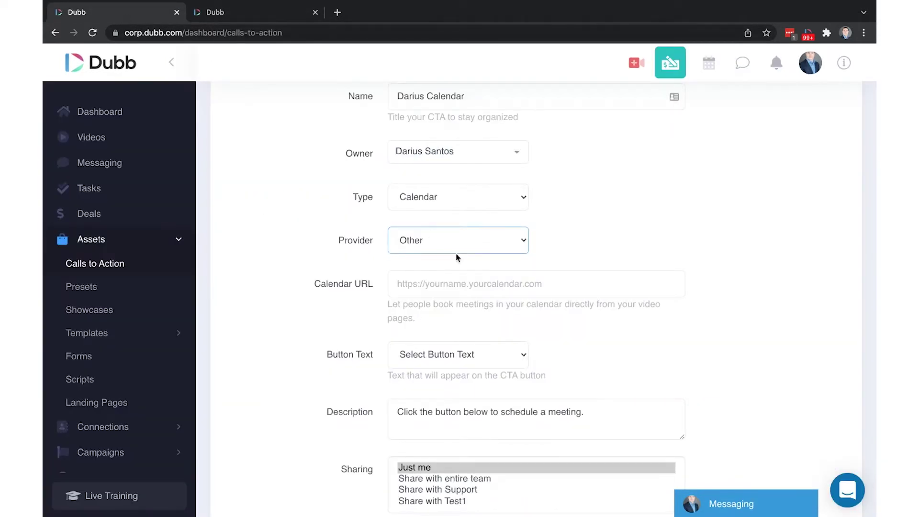
pyautogui.click(445, 199)
# Switch the type to Chat to review its Messenger fields, then to Document
pyautogui.click(412, 208)
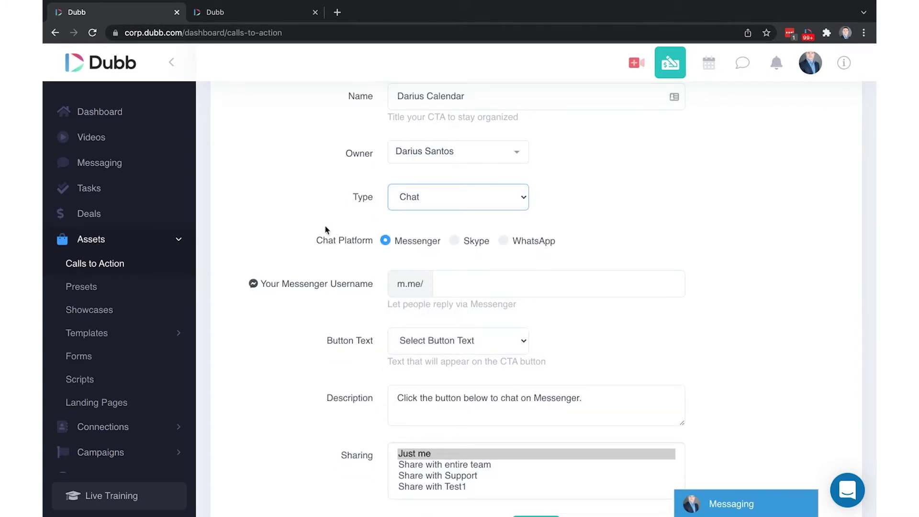
pyautogui.scroll(1, 320, 207)
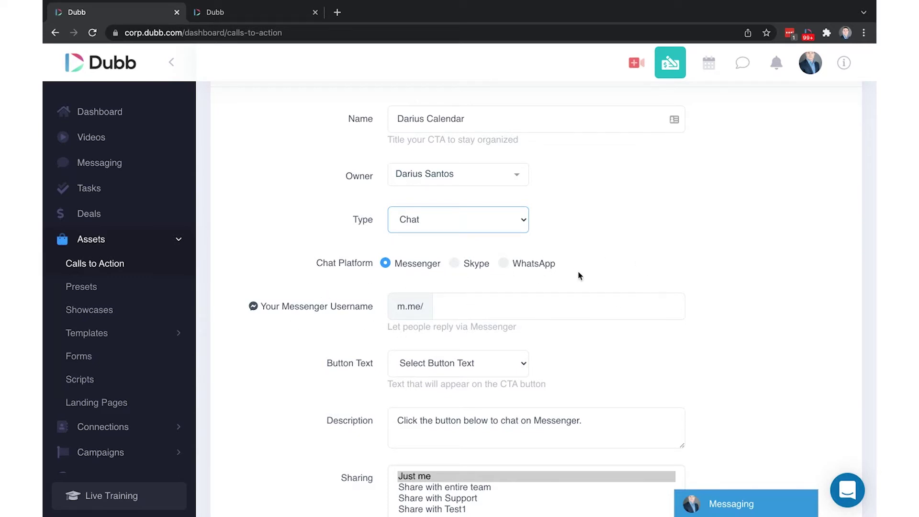
pyautogui.click(509, 226)
pyautogui.click(422, 234)
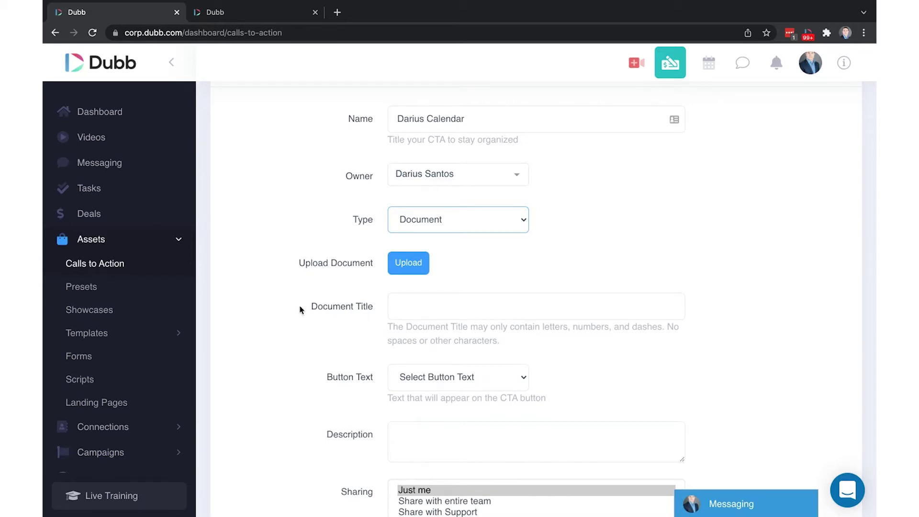
# Highlight the Document Title naming rule, especially its no-spaces requirement
pyautogui.moveTo(310, 304); pyautogui.dragTo(433, 312)
pyautogui.moveTo(501, 342); pyautogui.dragTo(380, 333)
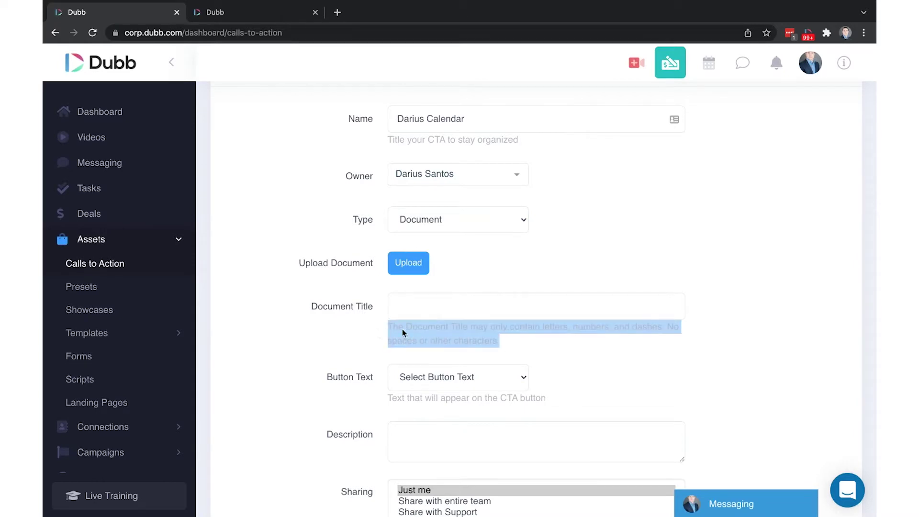
pyautogui.click(379, 334)
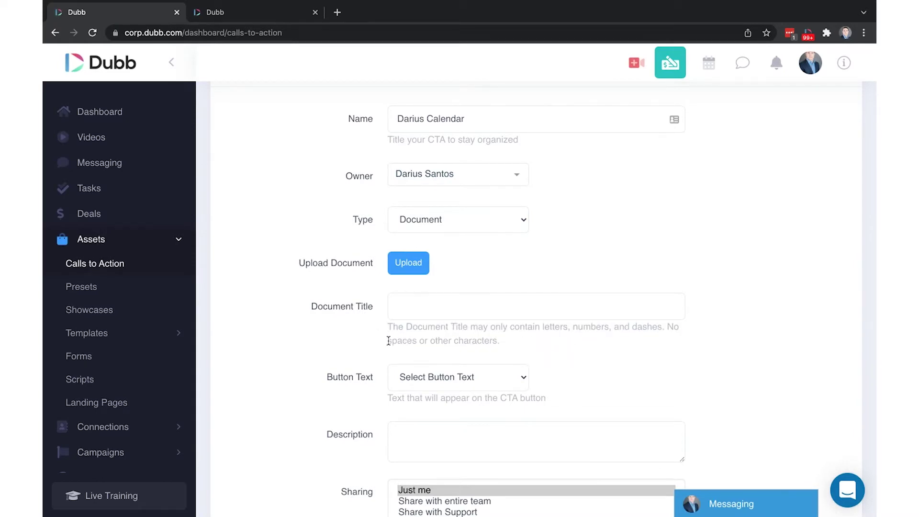
pyautogui.moveTo(389, 340); pyautogui.dragTo(497, 340)
# Enter 'title-document' as the Document Title, correcting typing mistakes along the way
pyautogui.click(442, 309)
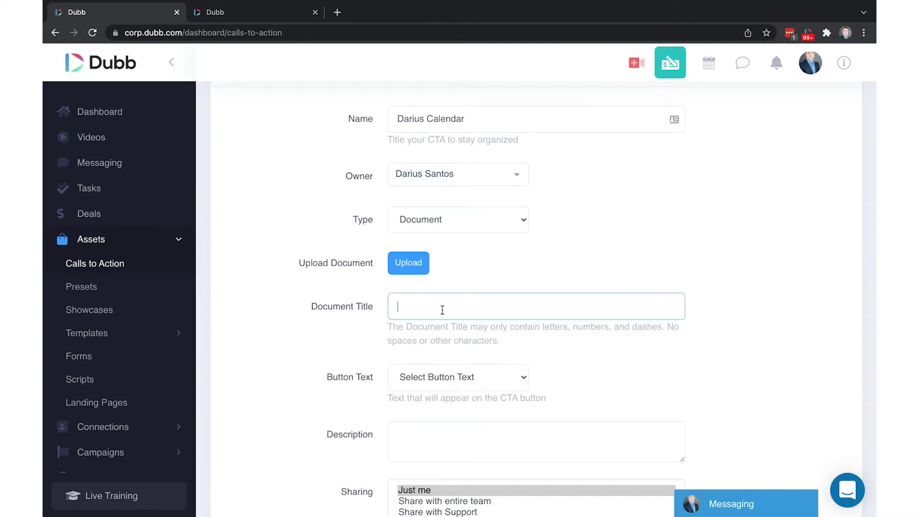
pyautogui.write('aile')
pyautogui.press('BackSpace')
pyautogui.press('BackSpace')
pyautogui.write('tle-document')
pyautogui.press('BackSpace')
pyautogui.write('4')
pyautogui.scroll(-1, 327, 264)
pyautogui.scroll(2, 464, 274)
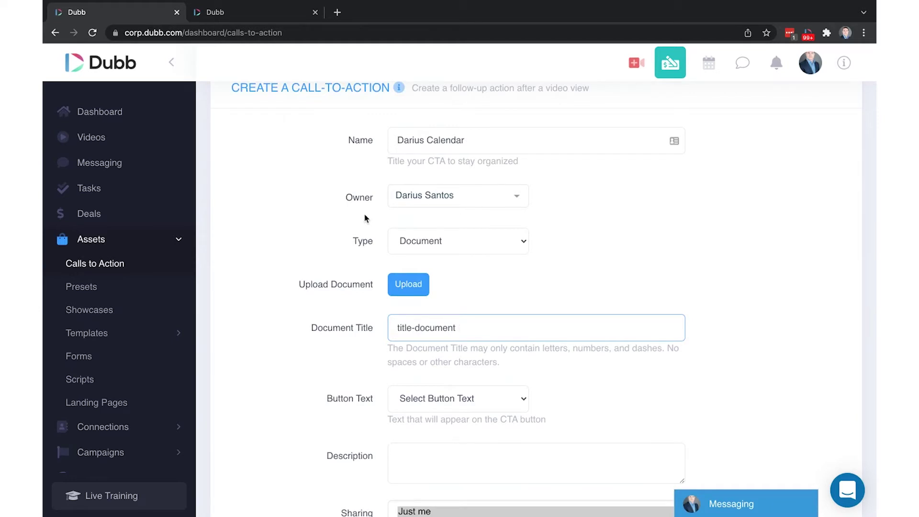
# Set the type to E-mail, then view the CTA buttons on the live video page
pyautogui.click(456, 241)
pyautogui.click(410, 255)
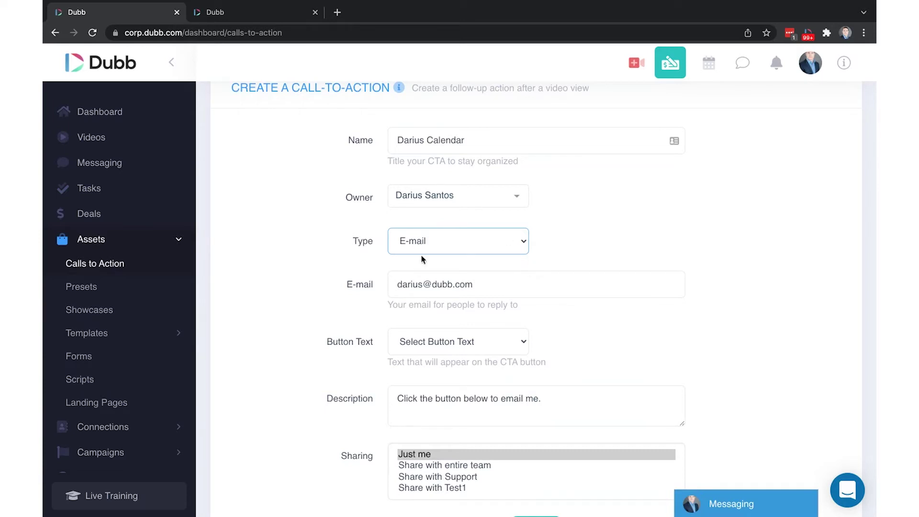
pyautogui.click(229, 13)
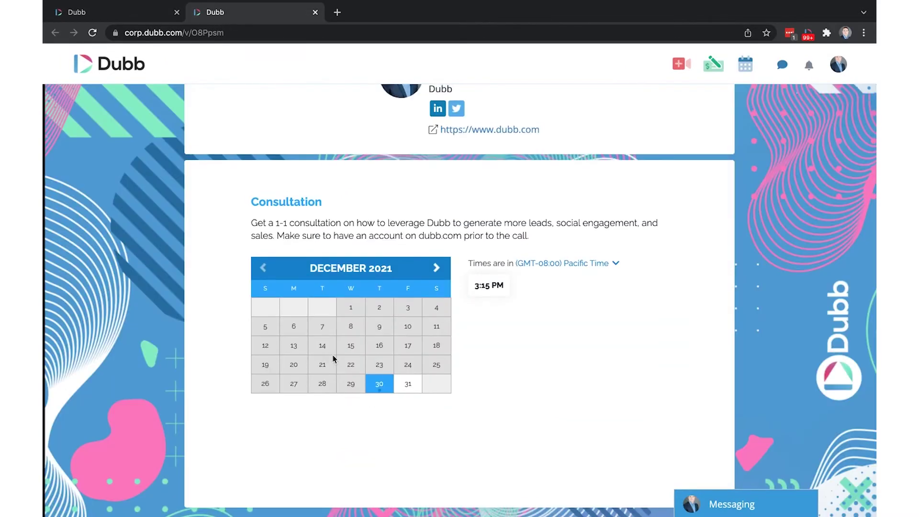
pyautogui.scroll(4, 335, 360)
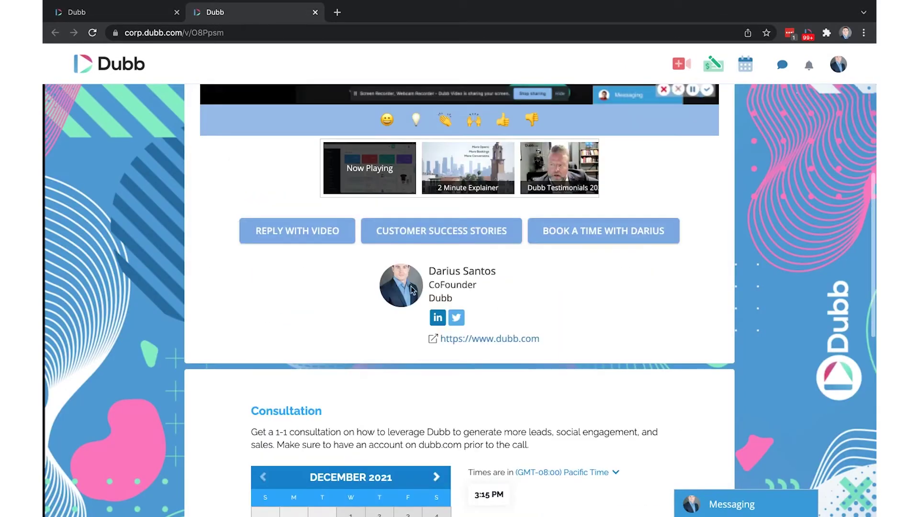
# Back on the form, set the type to Form and compare it with the live video page
pyautogui.click(108, 12)
pyautogui.scroll(-1, 428, 243)
pyautogui.scroll(-1, 428, 242)
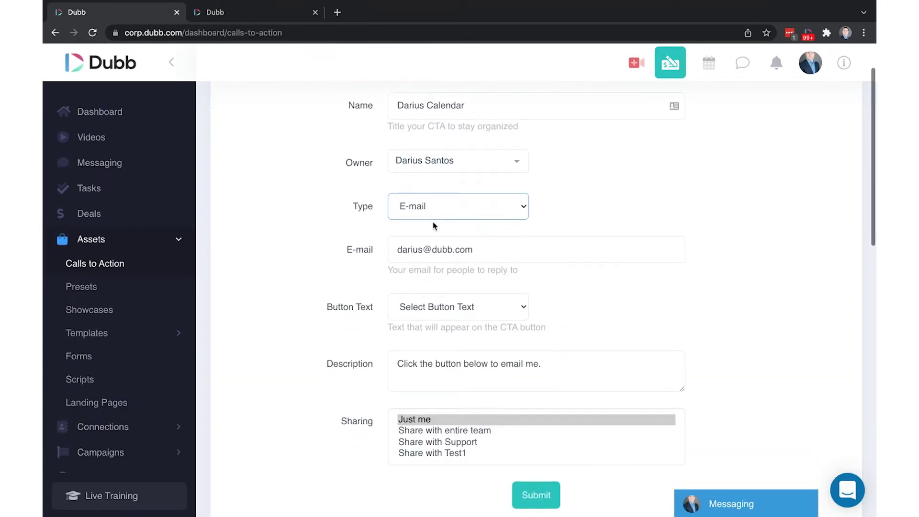
pyautogui.click(412, 213)
pyautogui.click(411, 220)
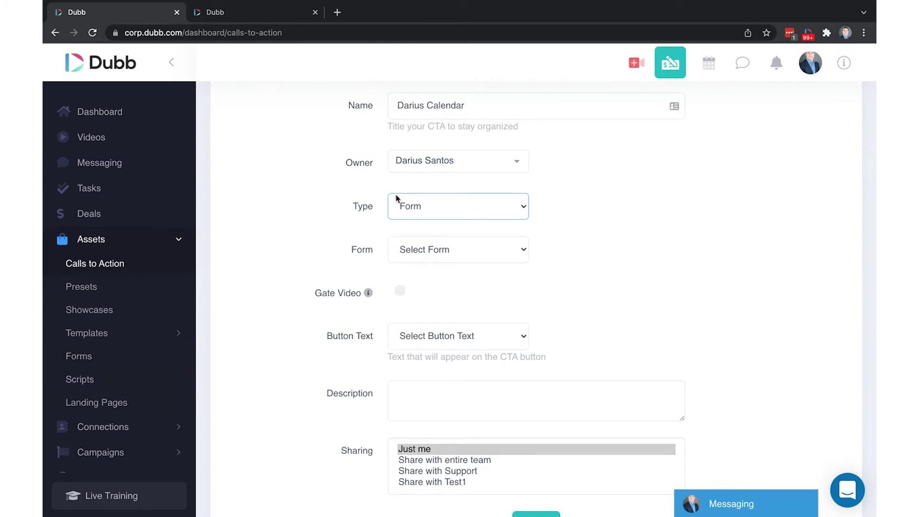
pyautogui.click(281, 17)
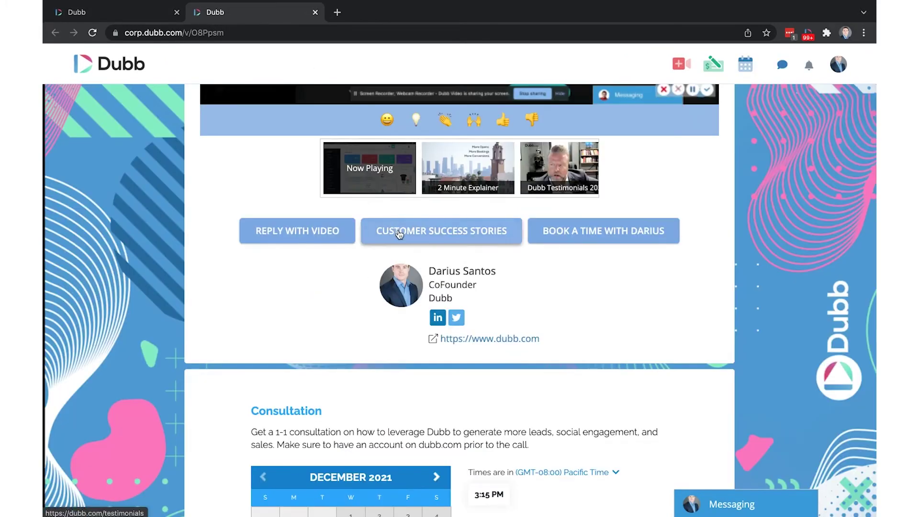
pyautogui.click(103, 15)
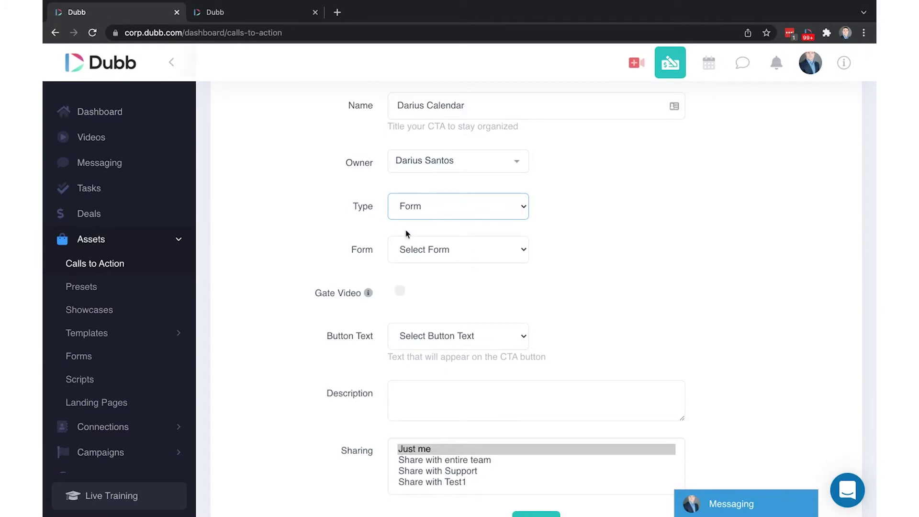
pyautogui.click(432, 209)
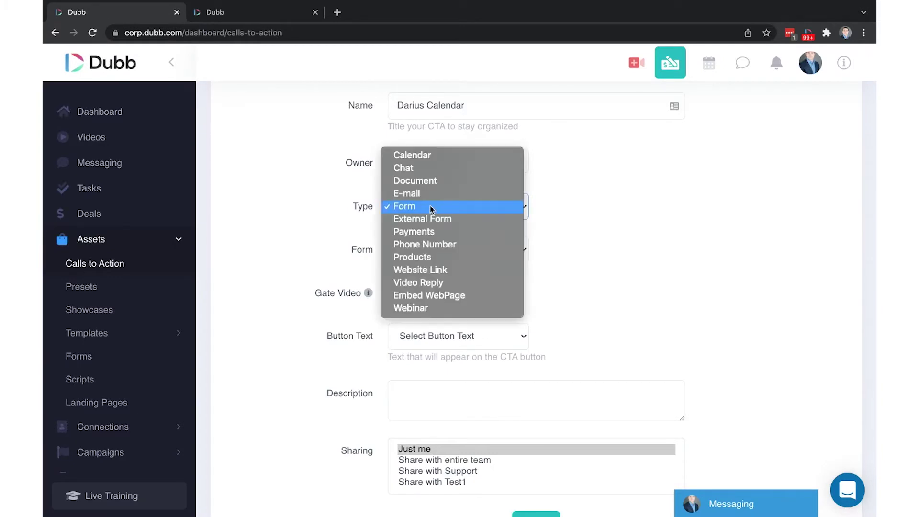
# Select External Form as the type, check the live video page, and return to the form
pyautogui.click(433, 219)
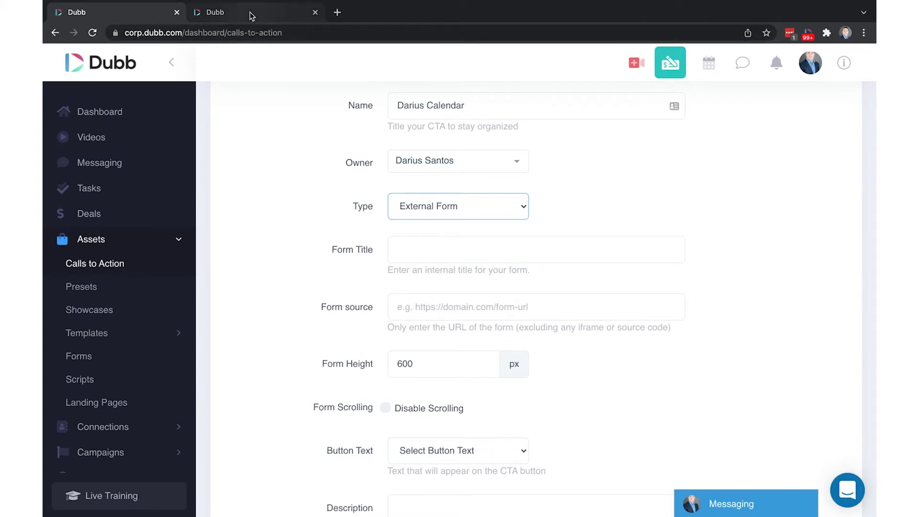
pyautogui.click(215, 12)
pyautogui.scroll(-2, 396, 319)
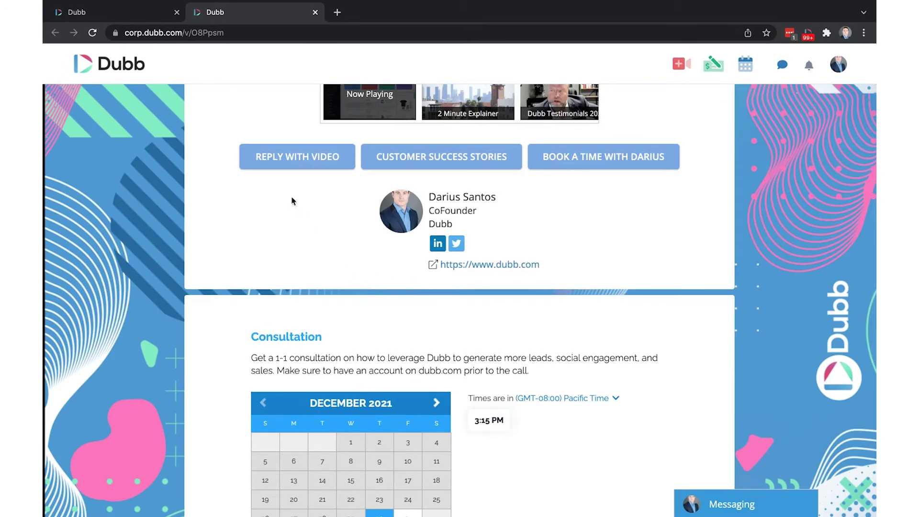
pyautogui.click(132, 12)
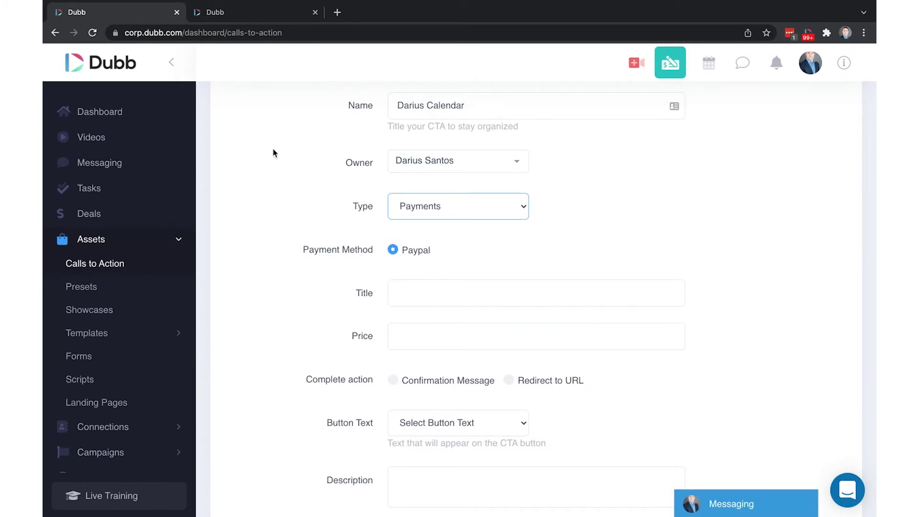
# Choose Phone Number as the type and compare it repeatedly with the video page's buttons
pyautogui.click(439, 209)
pyautogui.click(434, 222)
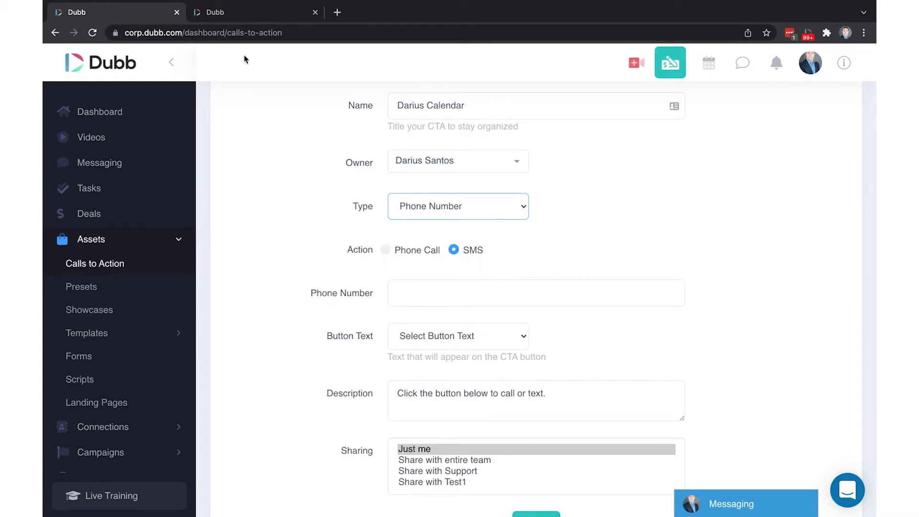
pyautogui.click(266, 14)
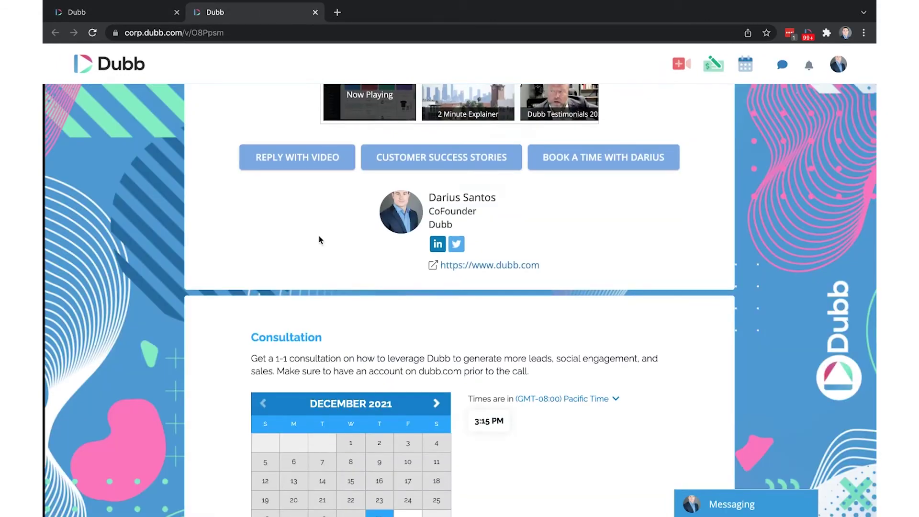
pyautogui.scroll(4, 318, 240)
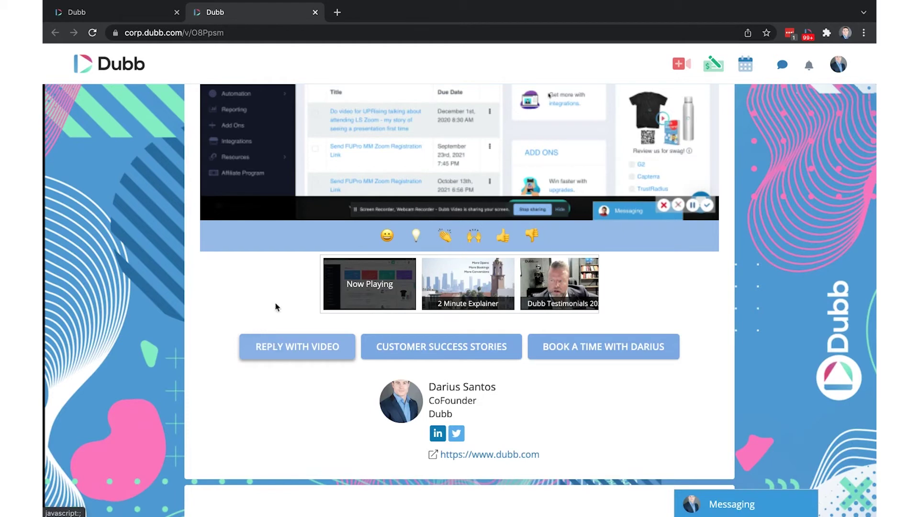
pyautogui.click(129, 11)
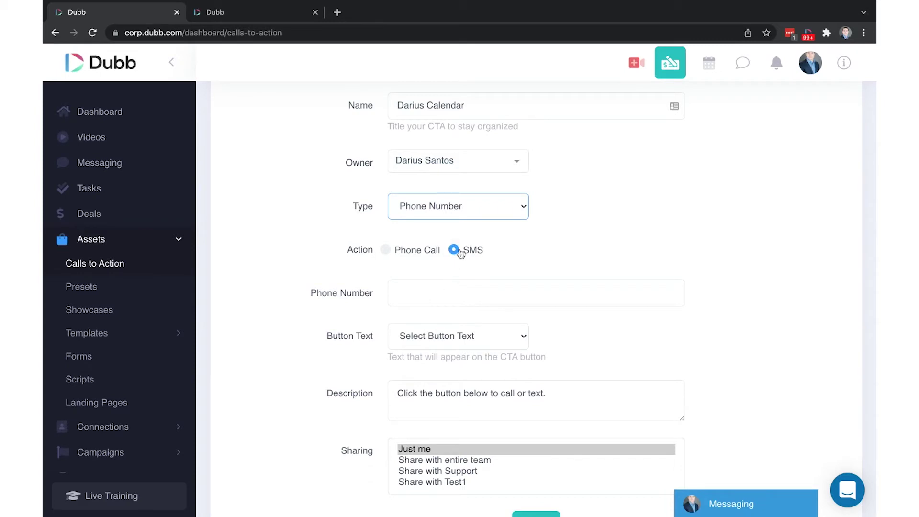
pyautogui.click(240, 10)
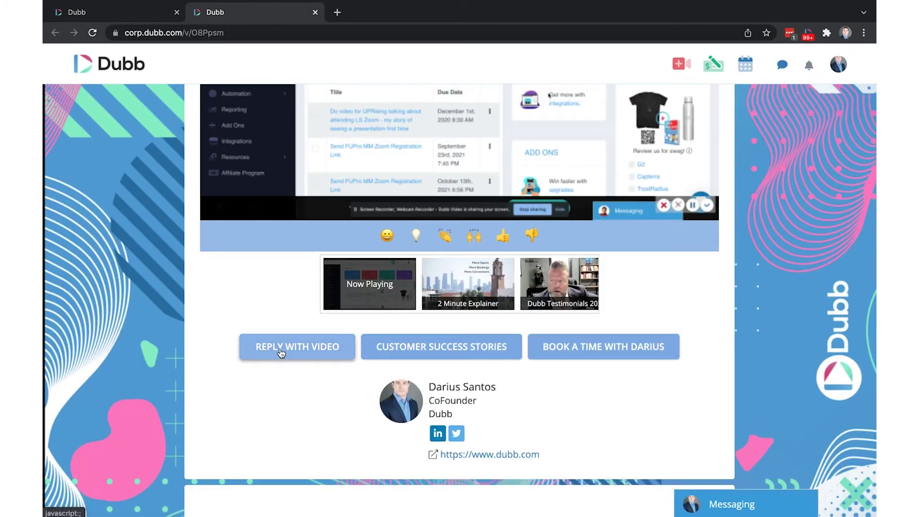
pyautogui.click(102, 13)
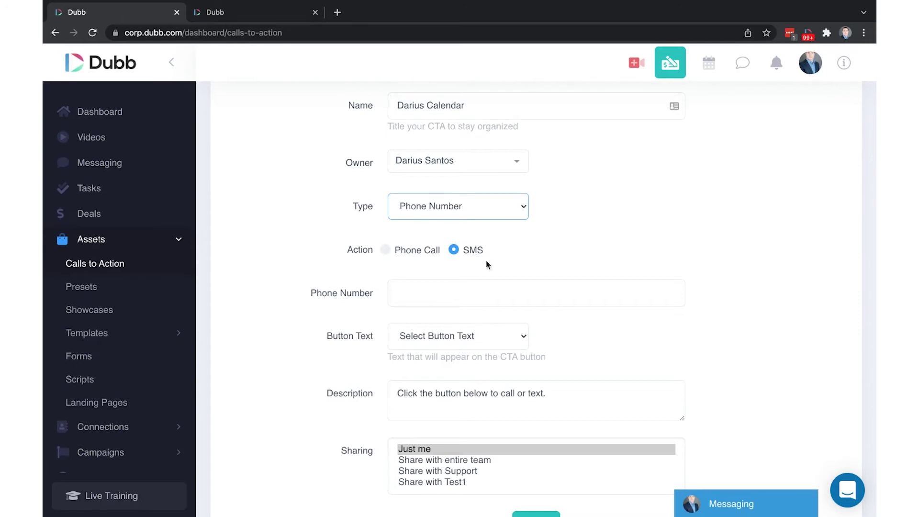
pyautogui.click(238, 13)
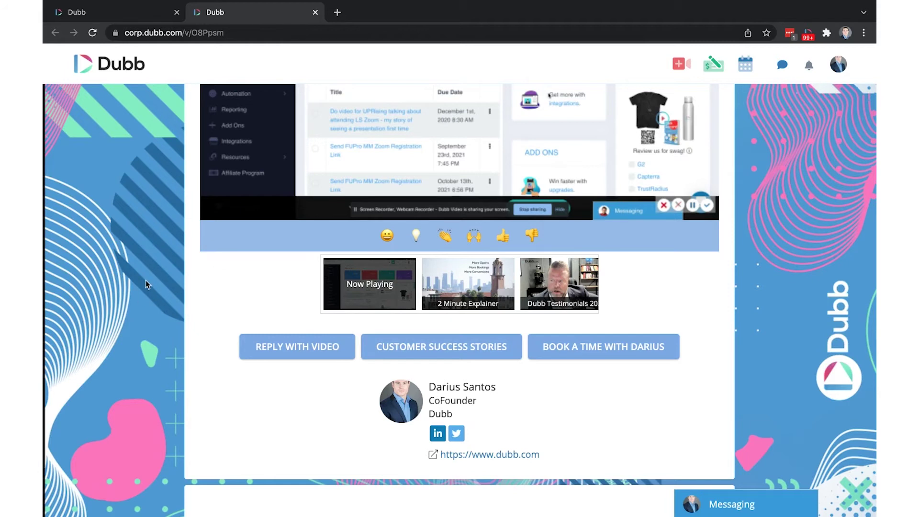
pyautogui.scroll(1, 146, 283)
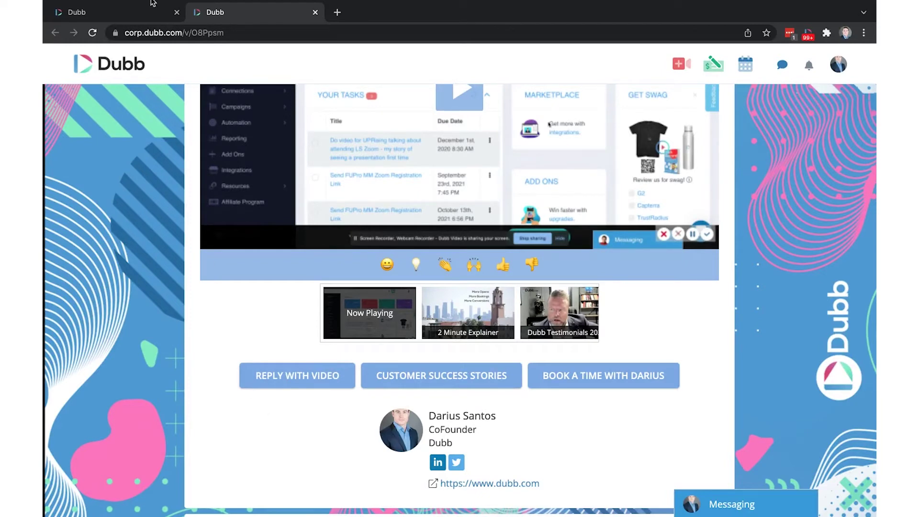
pyautogui.click(111, 14)
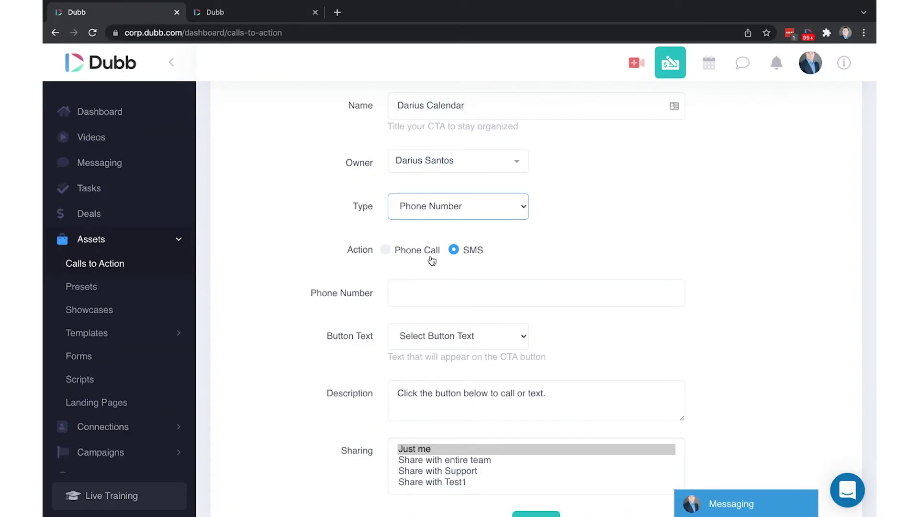
# Pick Products as the type, view the live video page, then change it to Website Link
pyautogui.click(437, 213)
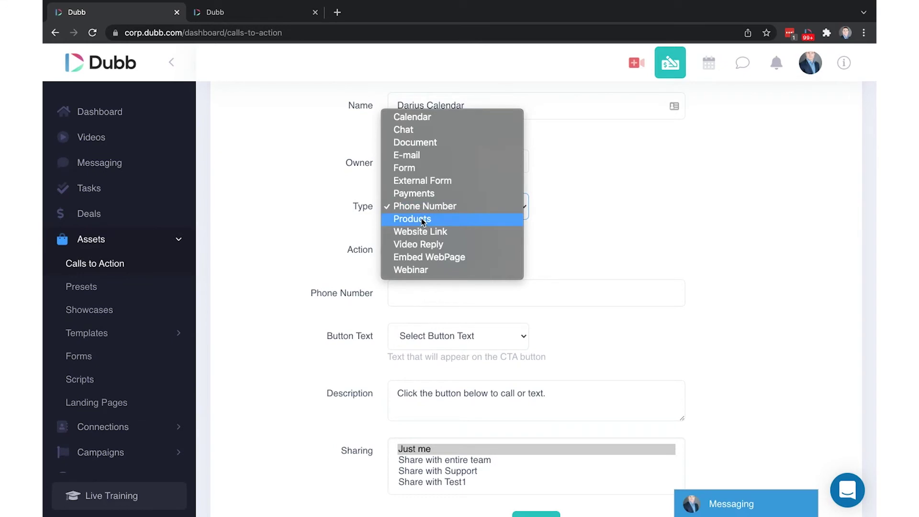
pyautogui.click(423, 222)
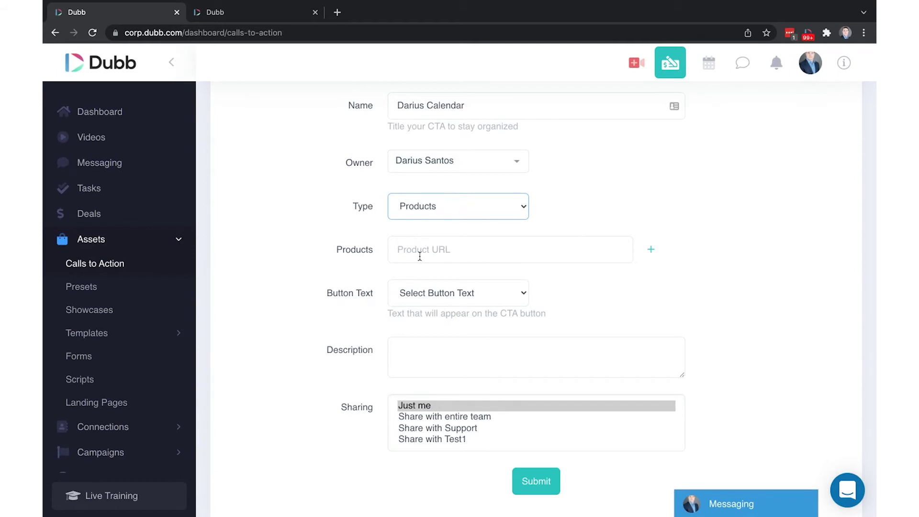
pyautogui.click(247, 18)
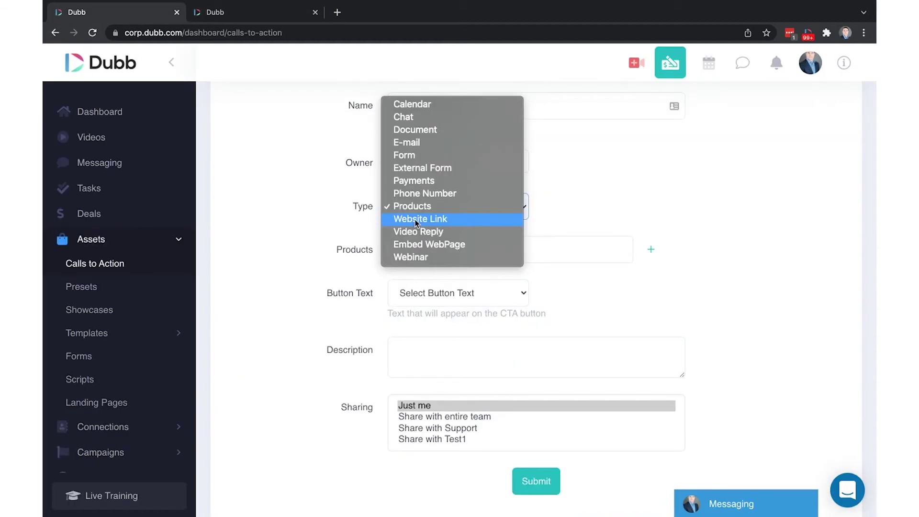
pyautogui.click(421, 217)
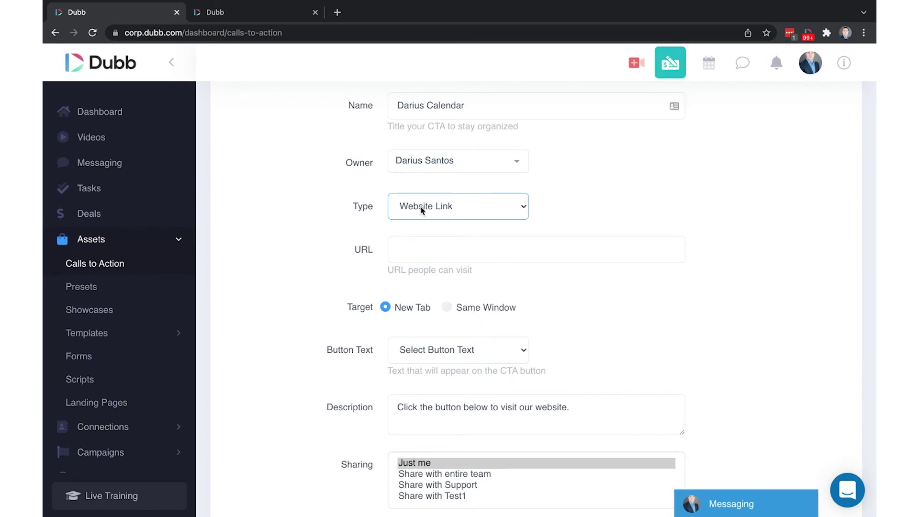
# Set the CTA type to Video Reply and try the REPLY WITH VIDEO recorder on the live video page
pyautogui.click(464, 219)
pyautogui.click(426, 220)
pyautogui.scroll(1, 425, 222)
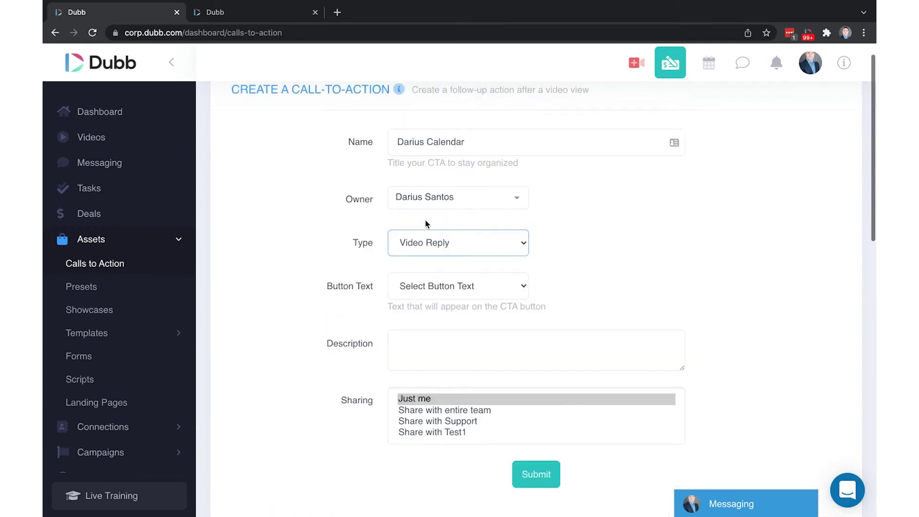
pyautogui.click(213, 12)
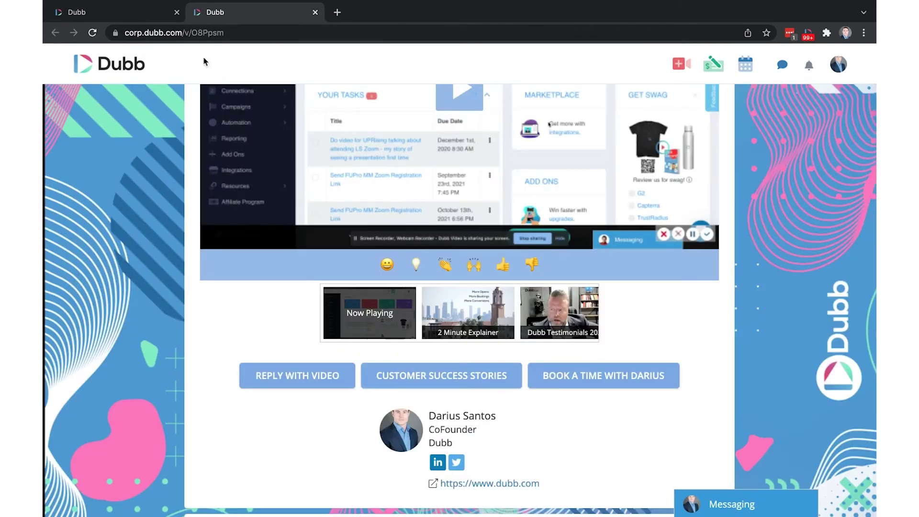
pyautogui.click(287, 372)
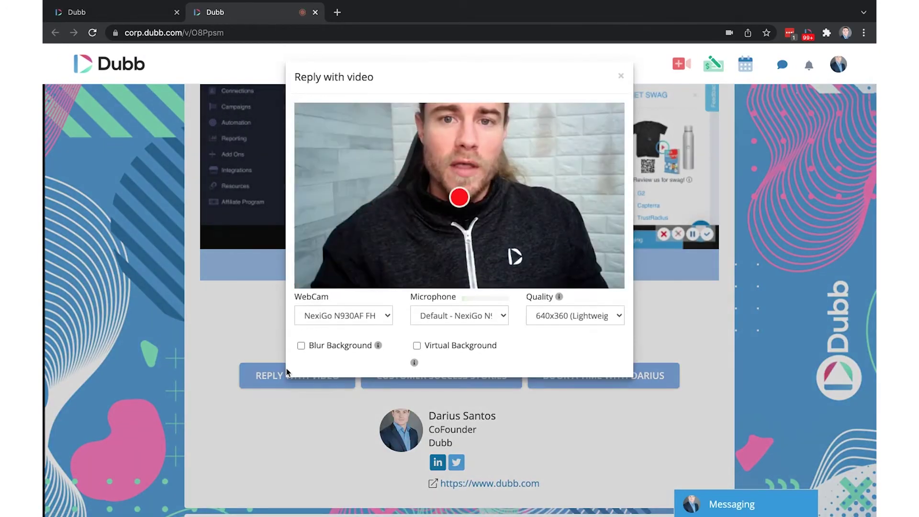
pyautogui.click(620, 78)
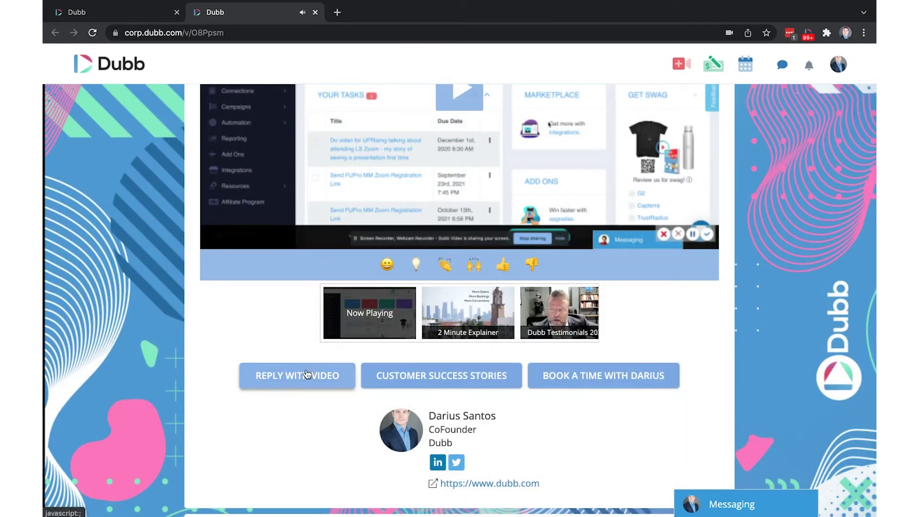
# Back on the form, change the CTA type to Embed WebPage, with its Page Title, Web URL and 600 px height fields
pyautogui.click(131, 15)
pyautogui.click(431, 250)
pyautogui.click(427, 260)
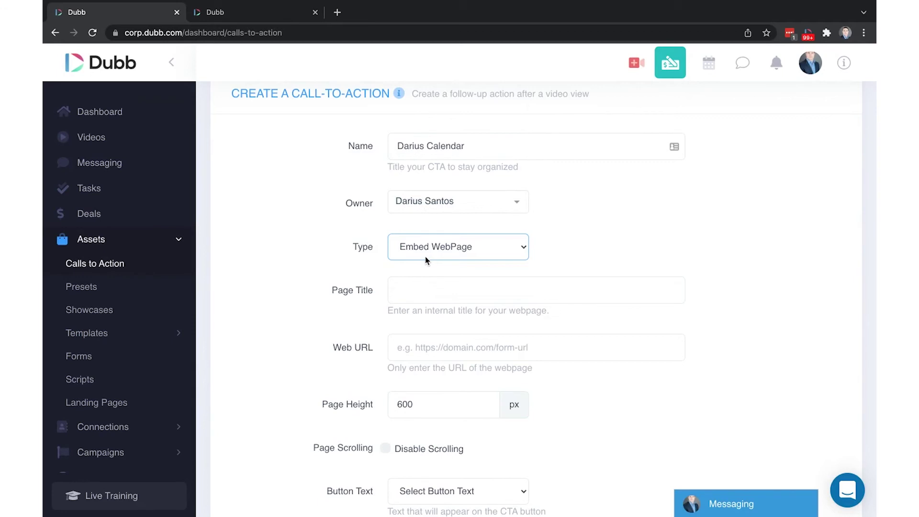
pyautogui.click(245, 15)
pyautogui.scroll(-6, 374, 352)
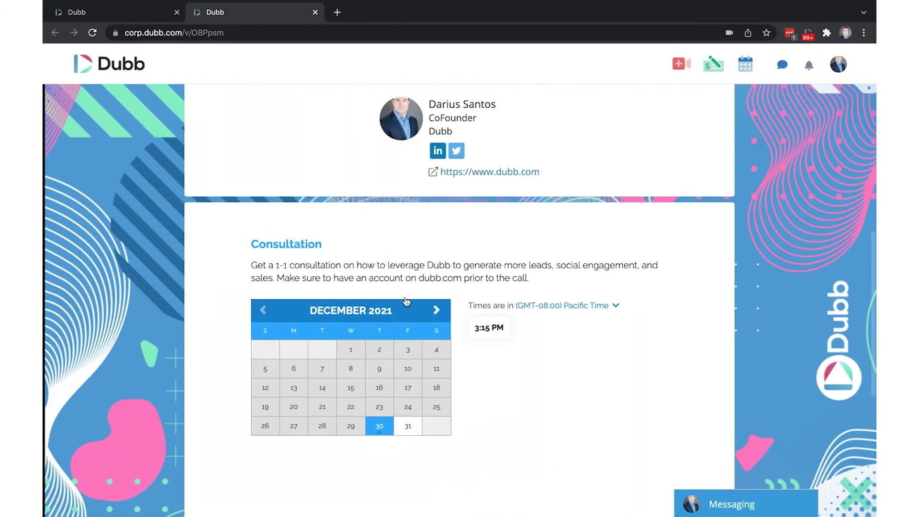
pyautogui.scroll(3, 405, 268)
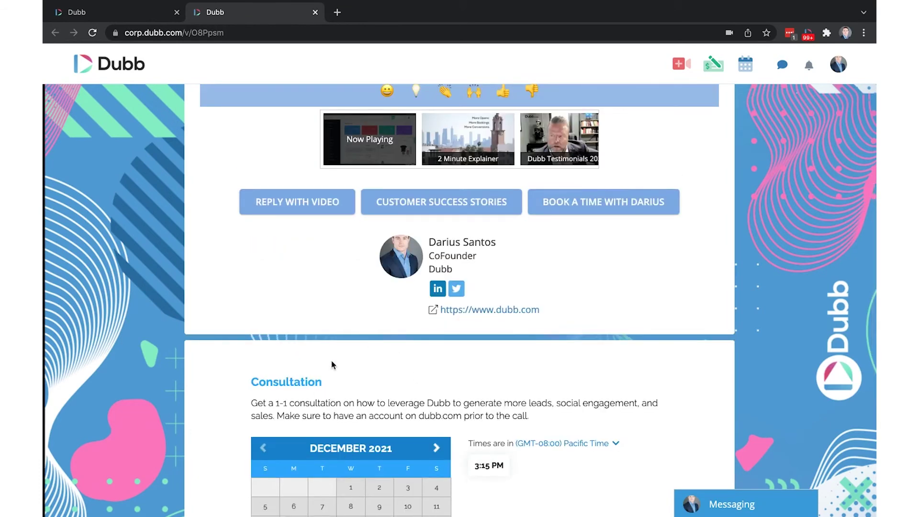
pyautogui.scroll(5, 334, 364)
pyautogui.scroll(-3, 333, 364)
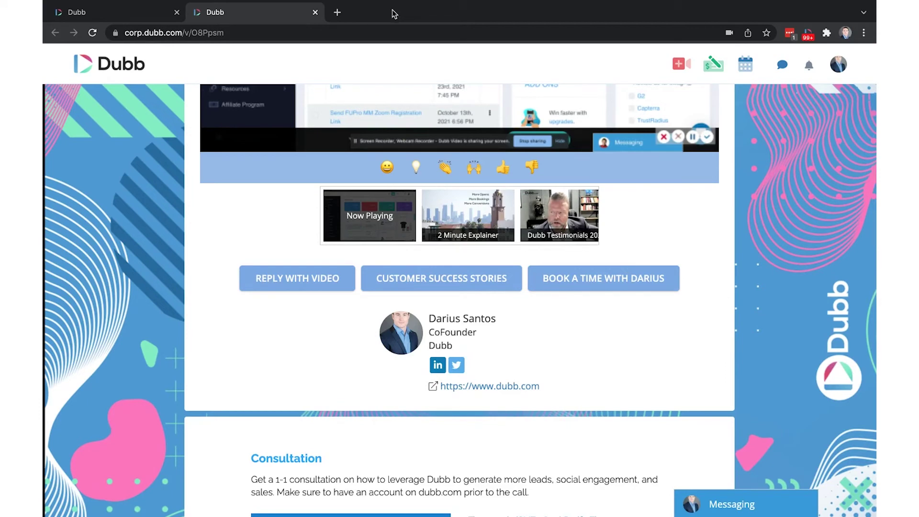
pyautogui.scroll(-2, 369, 365)
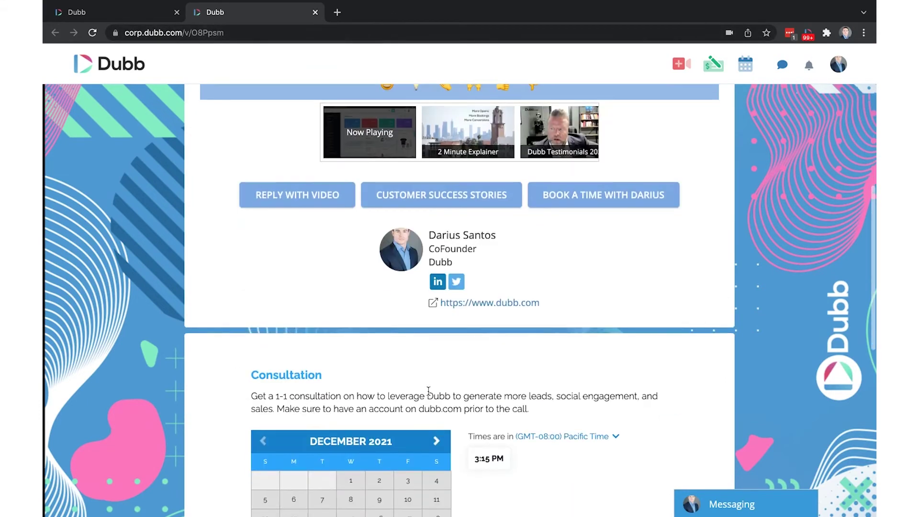
pyautogui.scroll(8, 433, 340)
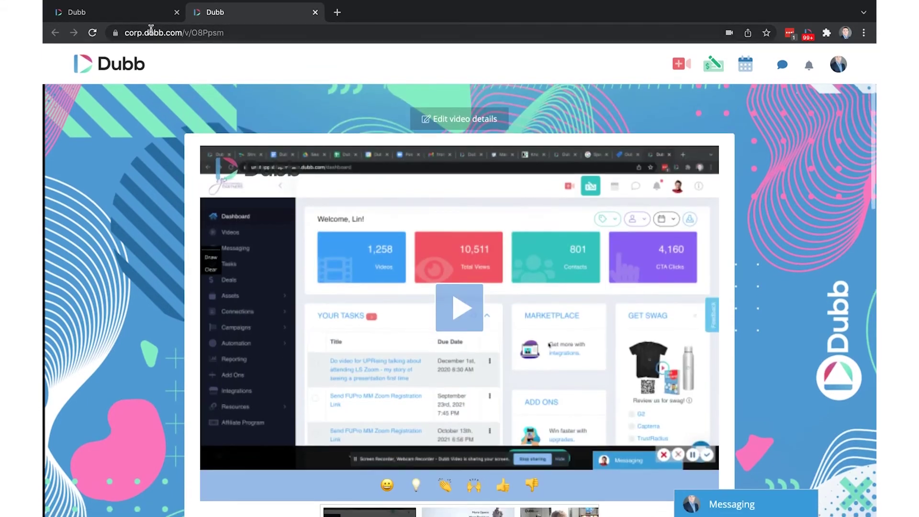
pyautogui.click(129, 14)
# Choose Webinar (EasyWebinar provider) as the CTA type, then view the live video page's Consultation calendar
pyautogui.click(425, 246)
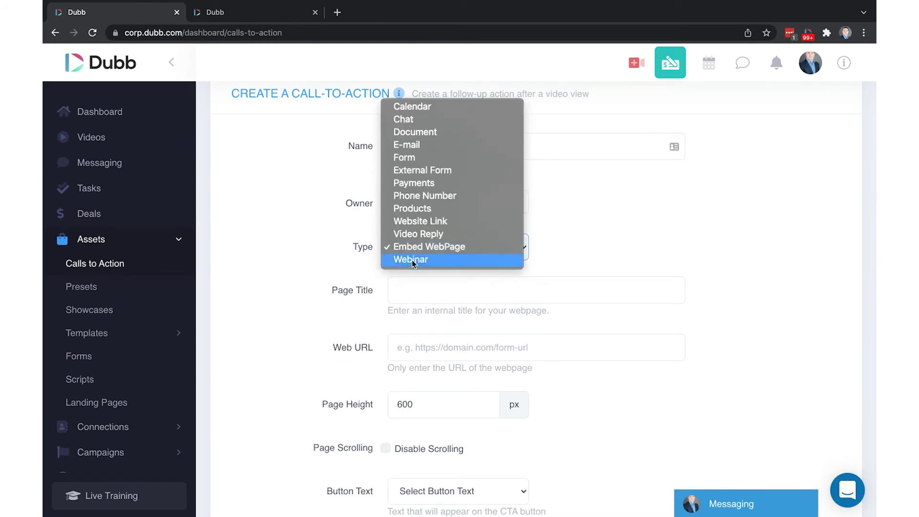
pyautogui.click(413, 261)
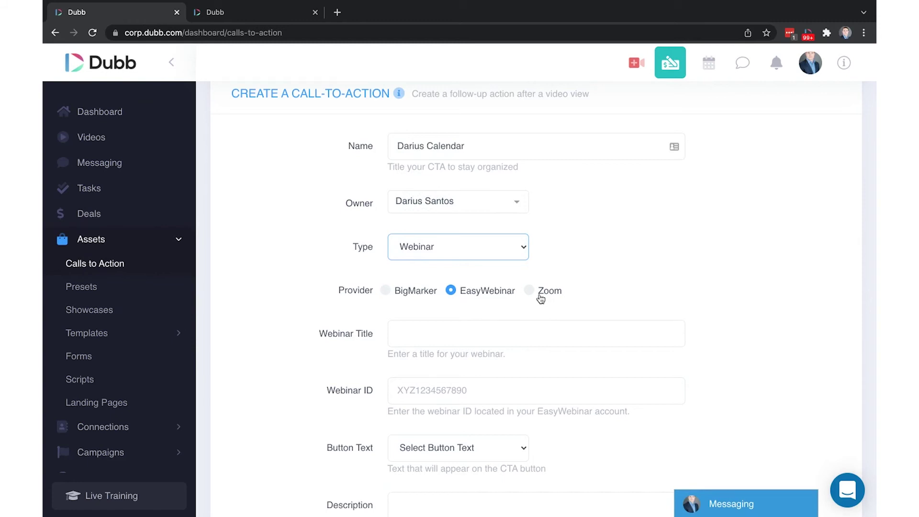
pyautogui.click(237, 14)
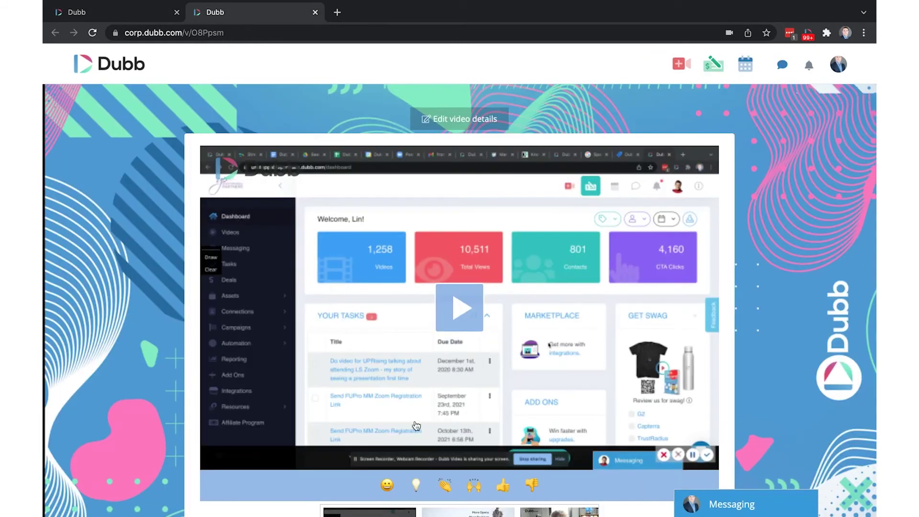
pyautogui.scroll(-5, 431, 451)
# On the form, switch the CTA type to Chat, then to Calendar with the Calify.me by Dubb provider
pyautogui.scroll(-2, 437, 442)
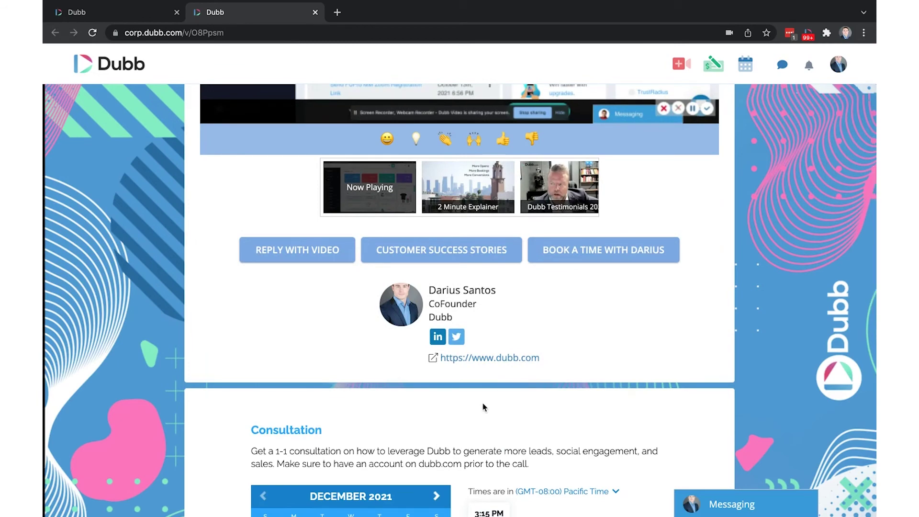
pyautogui.click(76, 11)
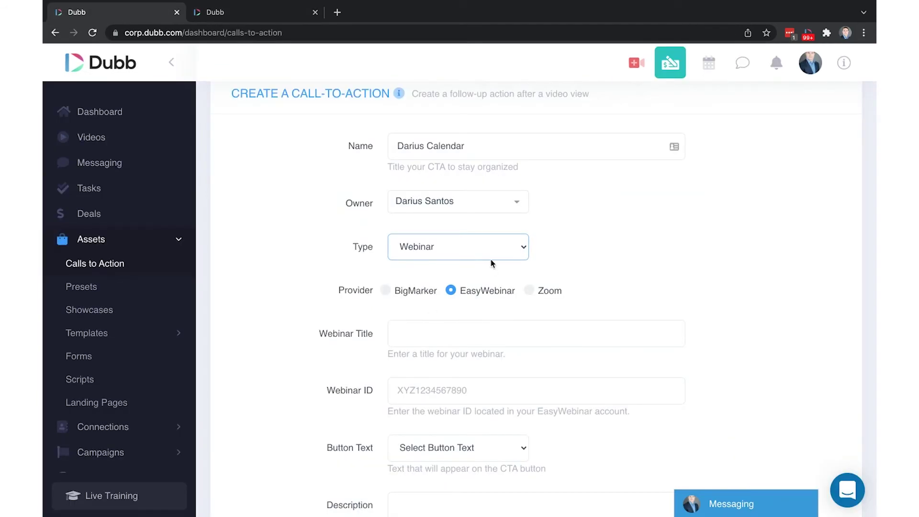
pyautogui.scroll(-1, 492, 264)
pyautogui.click(420, 207)
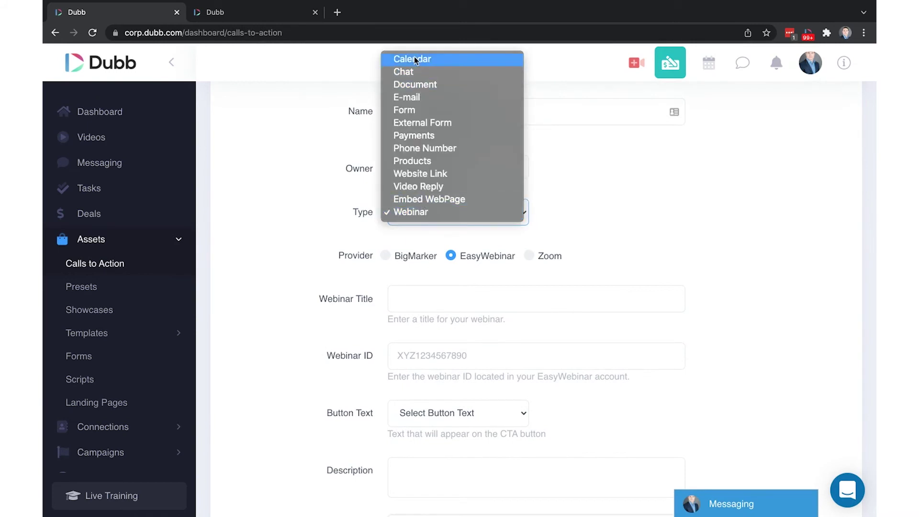
pyautogui.click(417, 75)
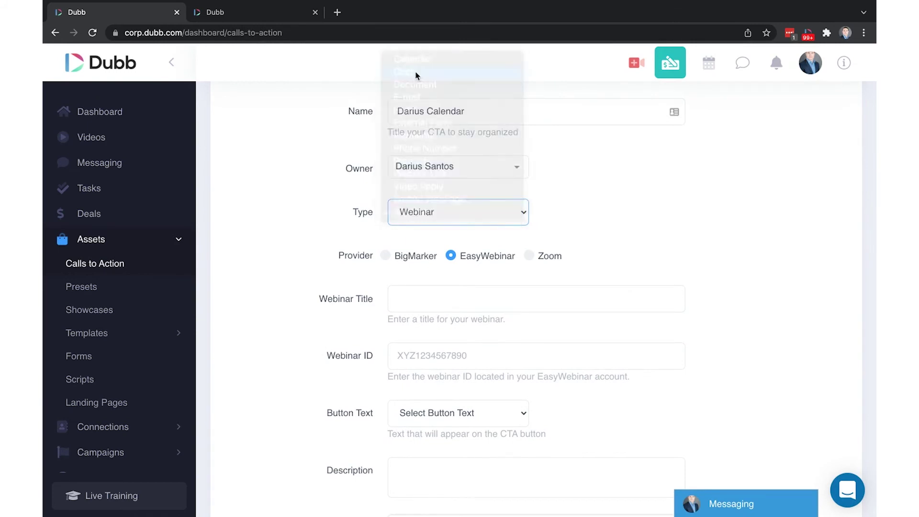
pyautogui.click(422, 212)
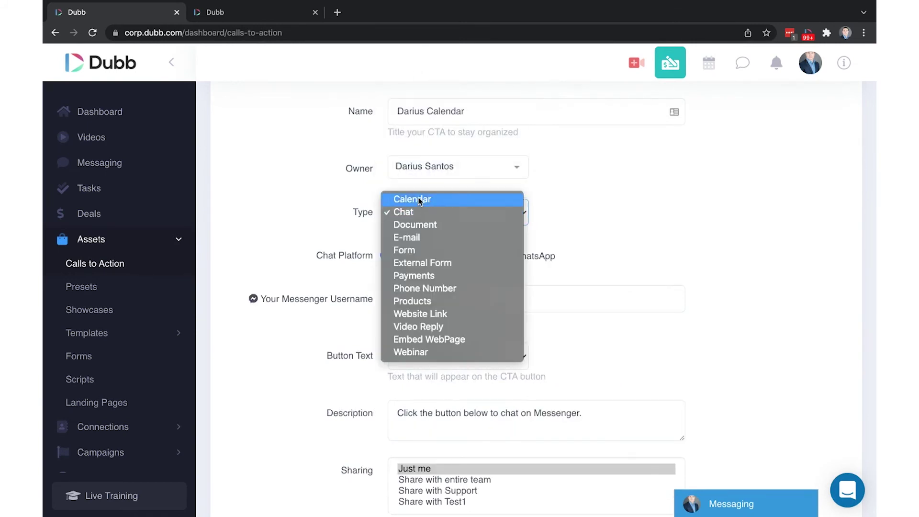
pyautogui.click(420, 200)
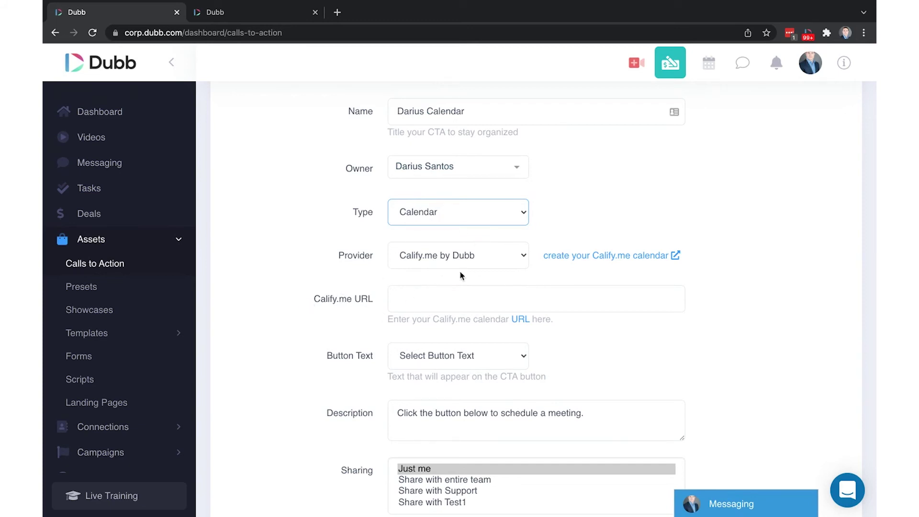
pyautogui.scroll(-1, 320, 311)
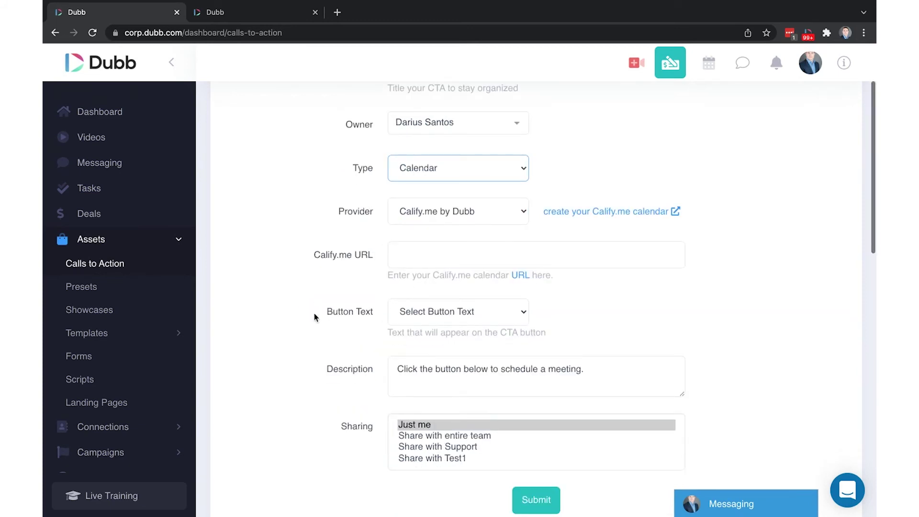
pyautogui.moveTo(318, 318); pyautogui.dragTo(411, 316)
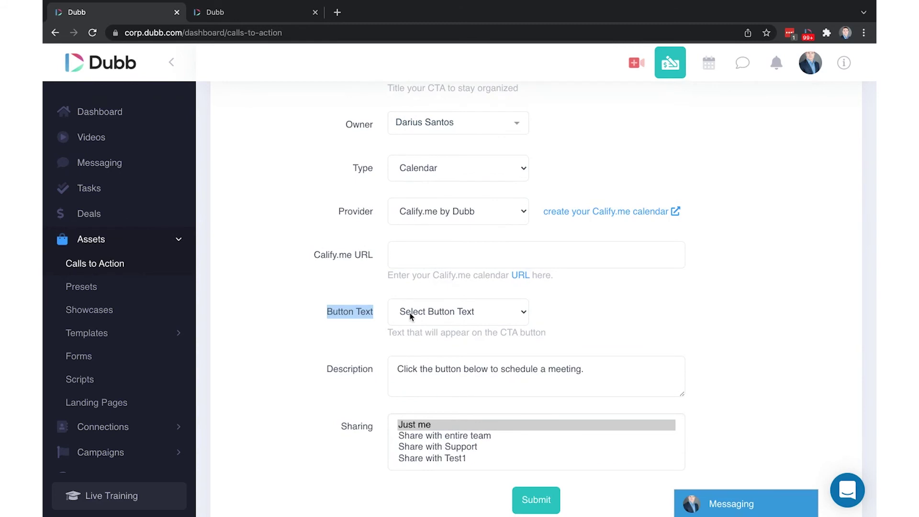
pyautogui.click(227, 12)
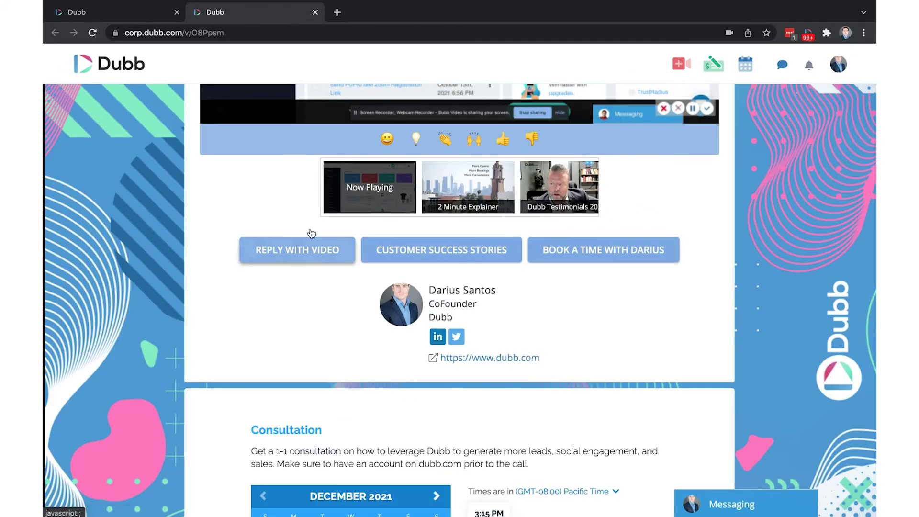
pyautogui.hotkey('ctrl', 'shift', 'Tab')
pyautogui.click(444, 311)
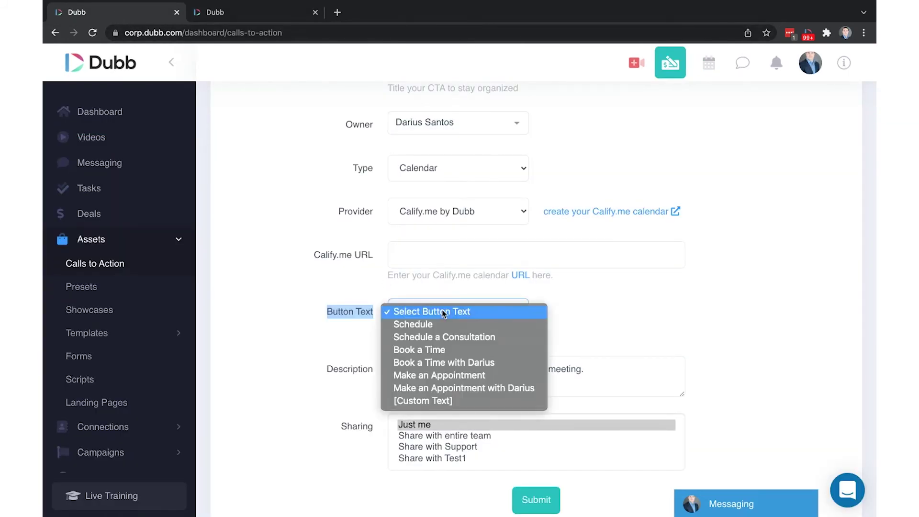
pyautogui.click(424, 401)
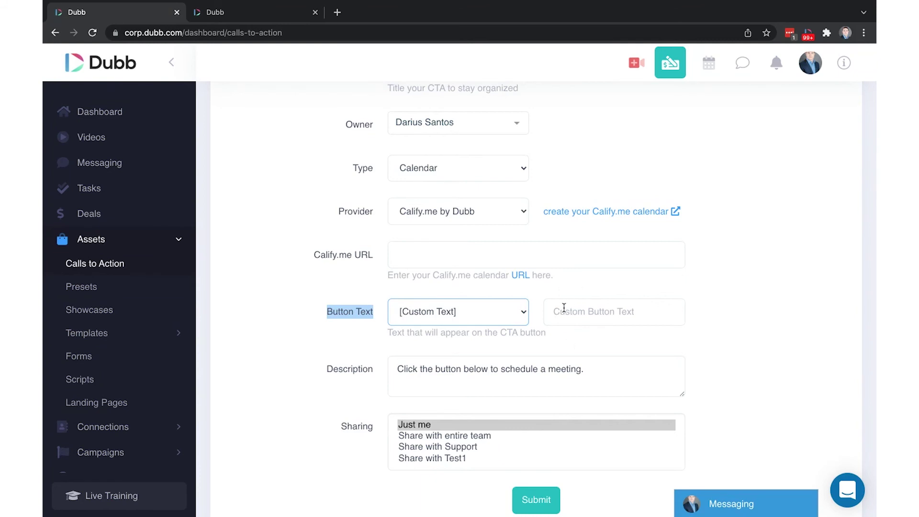
pyautogui.click(229, 15)
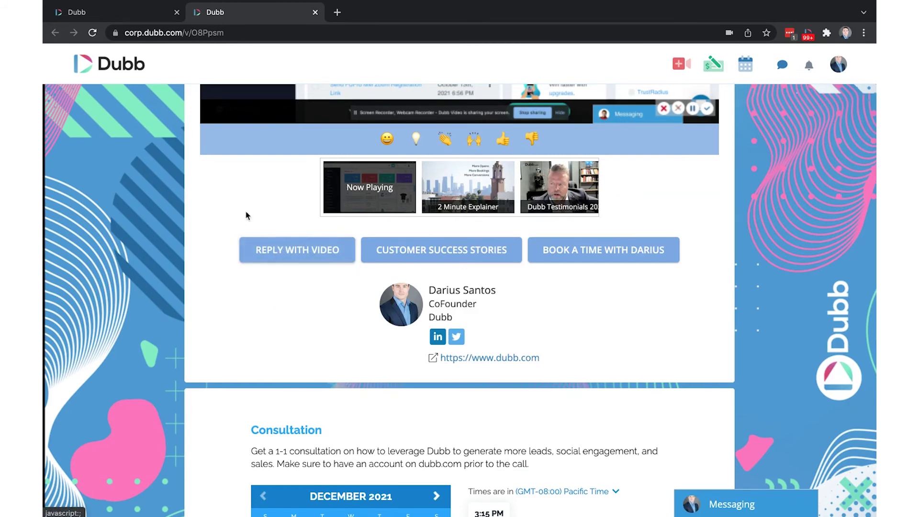
pyautogui.click(122, 18)
pyautogui.scroll(-2, 305, 357)
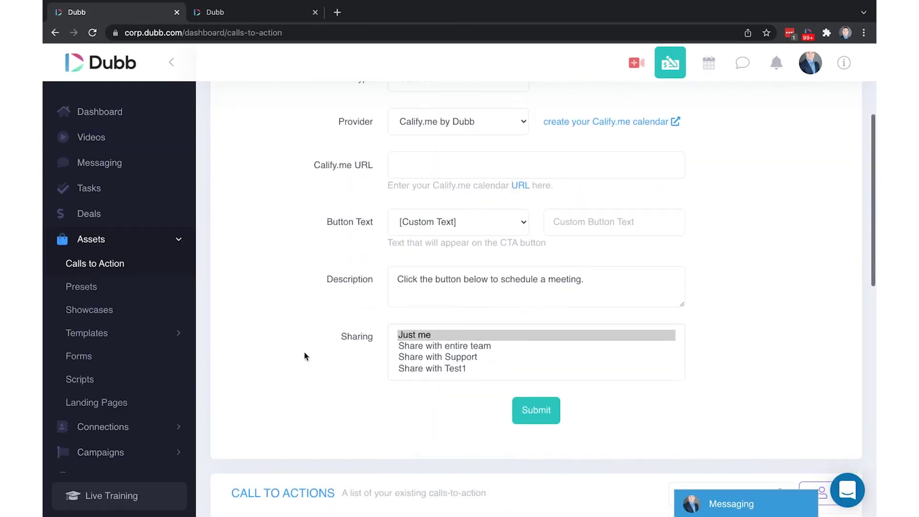
pyautogui.doubleClick(354, 286)
pyautogui.click(298, 290)
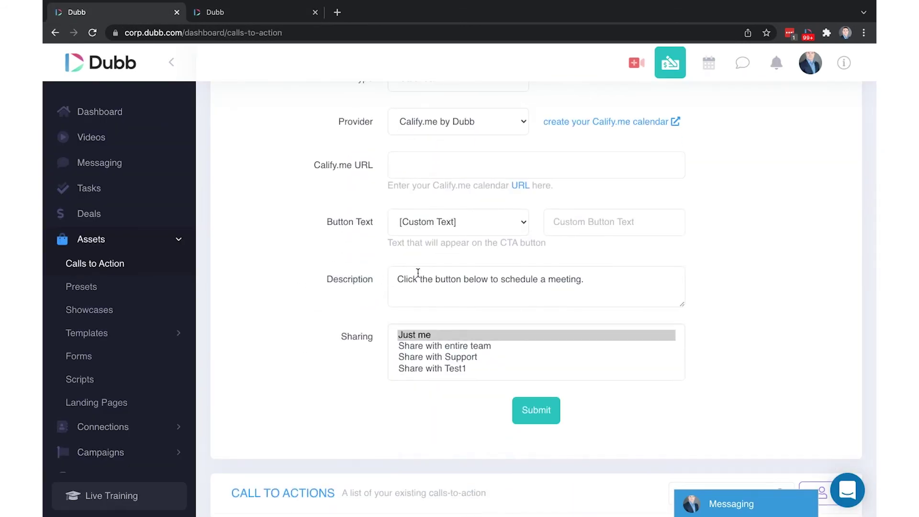
pyautogui.click(228, 14)
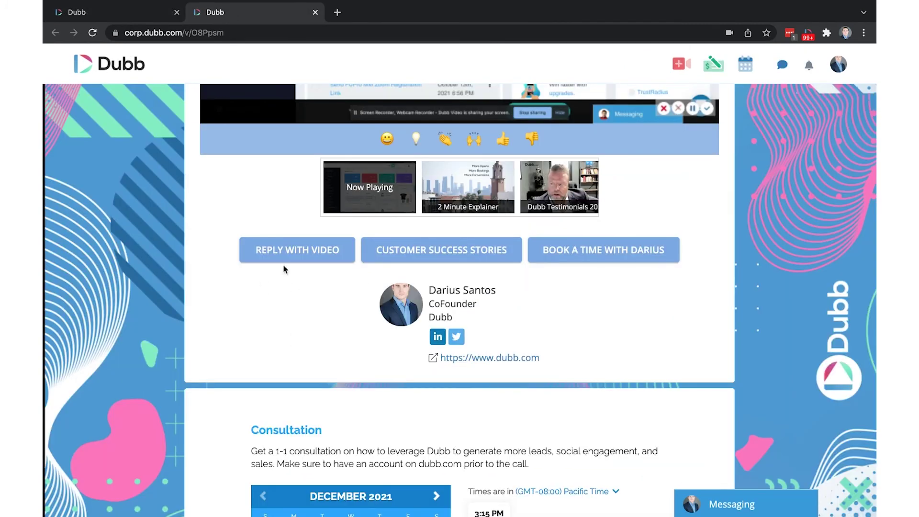
pyautogui.click(111, 12)
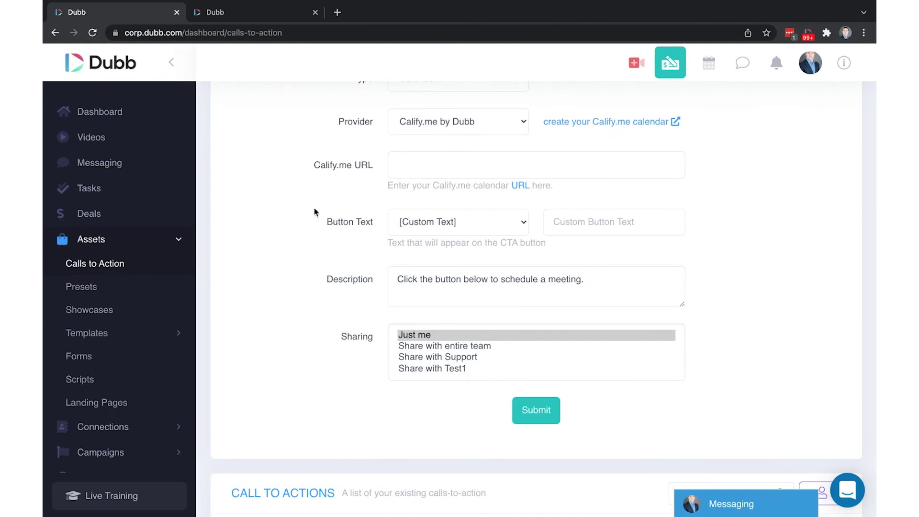
pyautogui.click(254, 14)
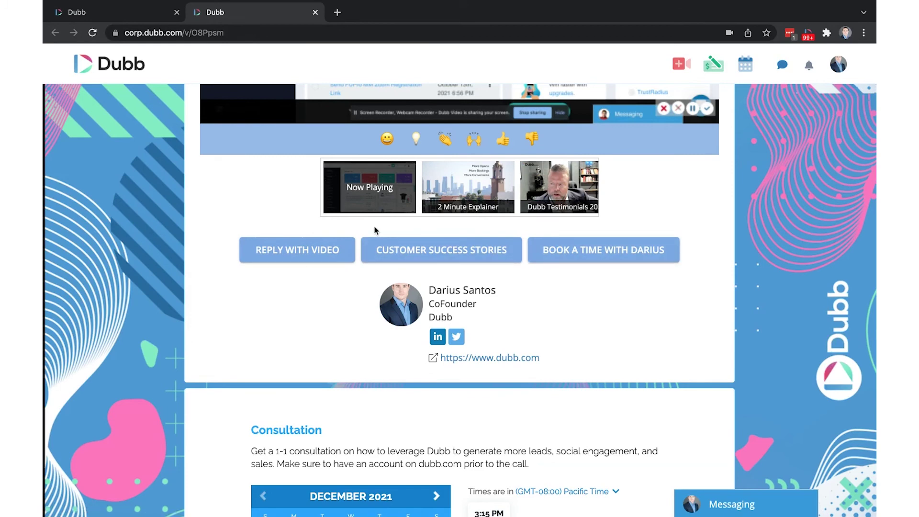
pyautogui.click(137, 15)
# Highlight the Sharing field label and scroll through the calendar CTA form
pyautogui.moveTo(324, 341); pyautogui.dragTo(416, 339)
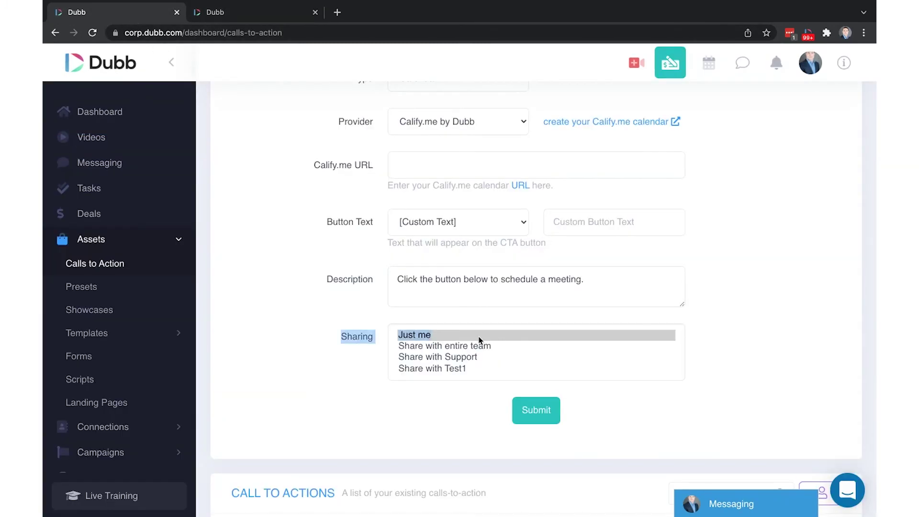
pyautogui.click(320, 340)
pyautogui.scroll(-1, 320, 341)
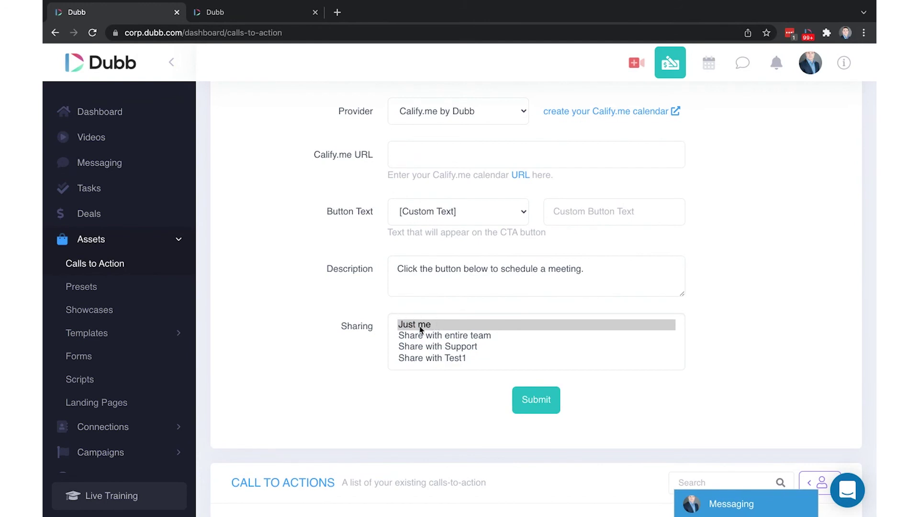
pyautogui.scroll(5, 239, 323)
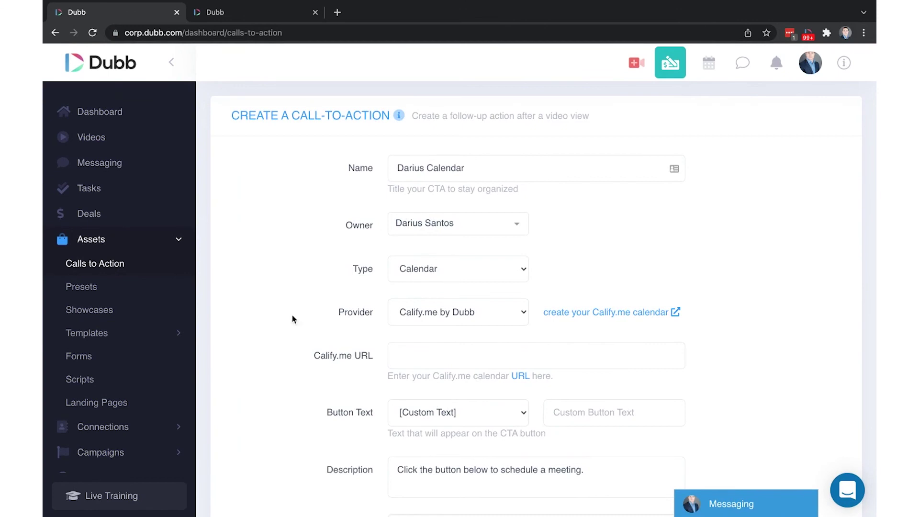
pyautogui.scroll(-4, 306, 368)
pyautogui.scroll(3, 385, 184)
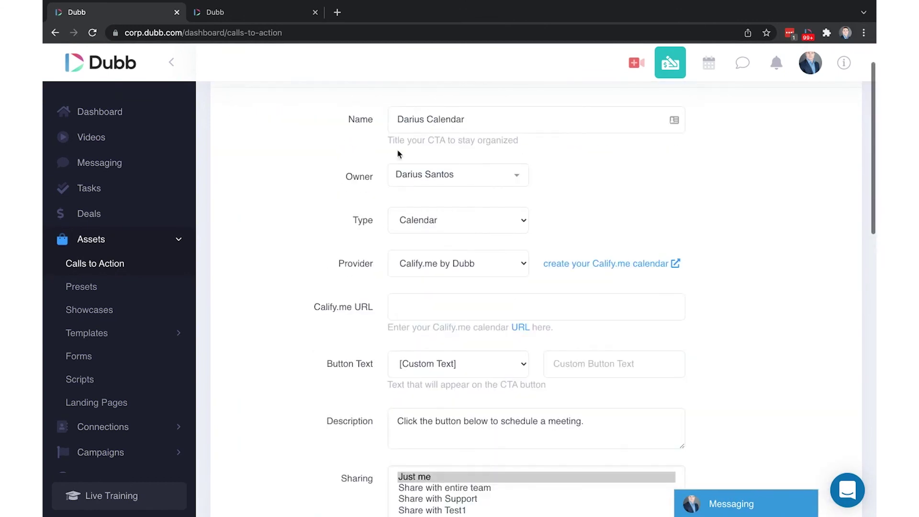
pyautogui.scroll(-2, 327, 482)
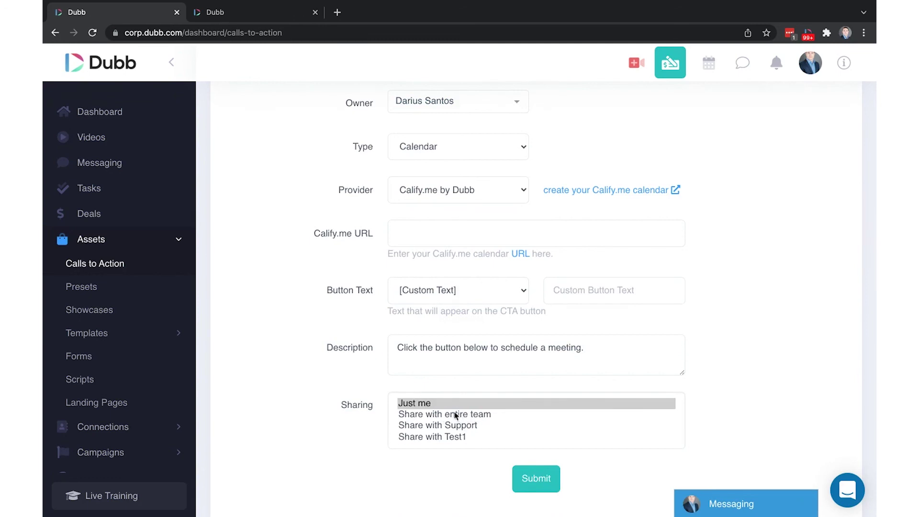
pyautogui.scroll(-5, 273, 427)
pyautogui.scroll(2, 359, 396)
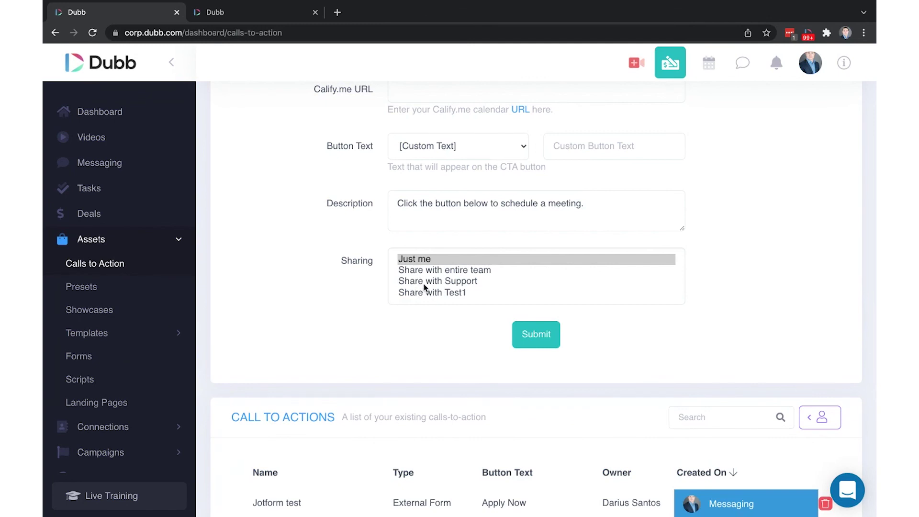
pyautogui.scroll(5, 308, 283)
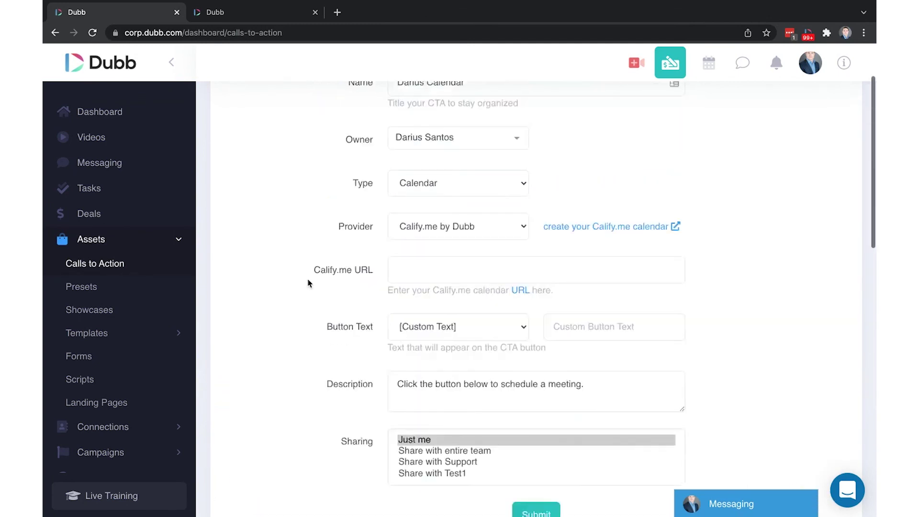
pyautogui.scroll(-4, 308, 283)
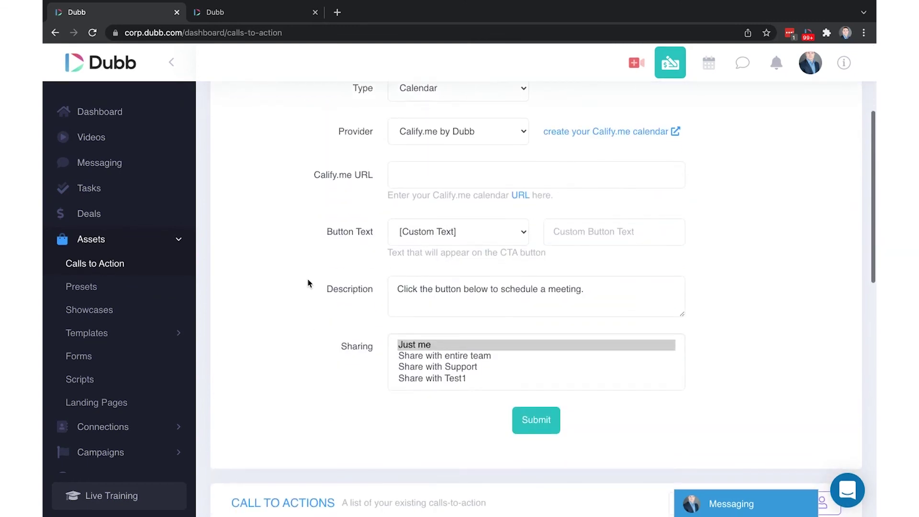
pyautogui.scroll(2, 308, 284)
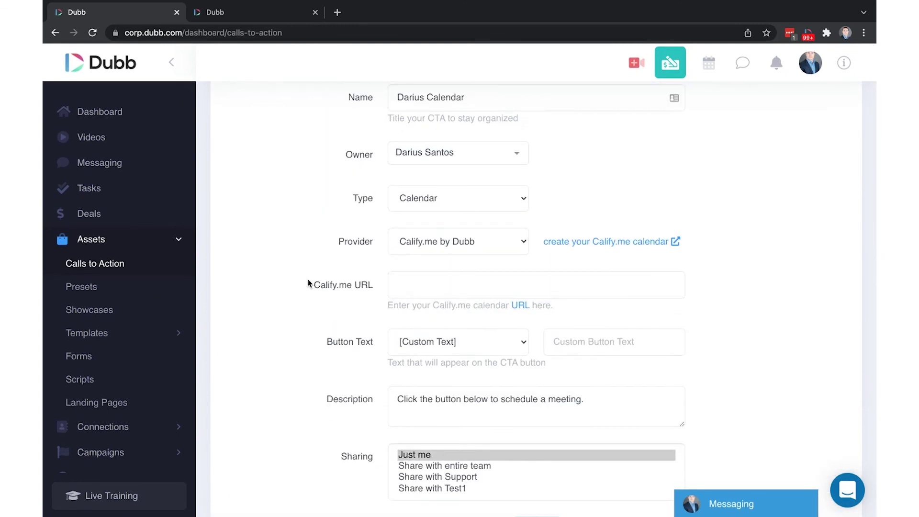
# Keep Calify.me by Dubb as the provider and scroll the live video page to its Consultation calendar
pyautogui.click(257, 13)
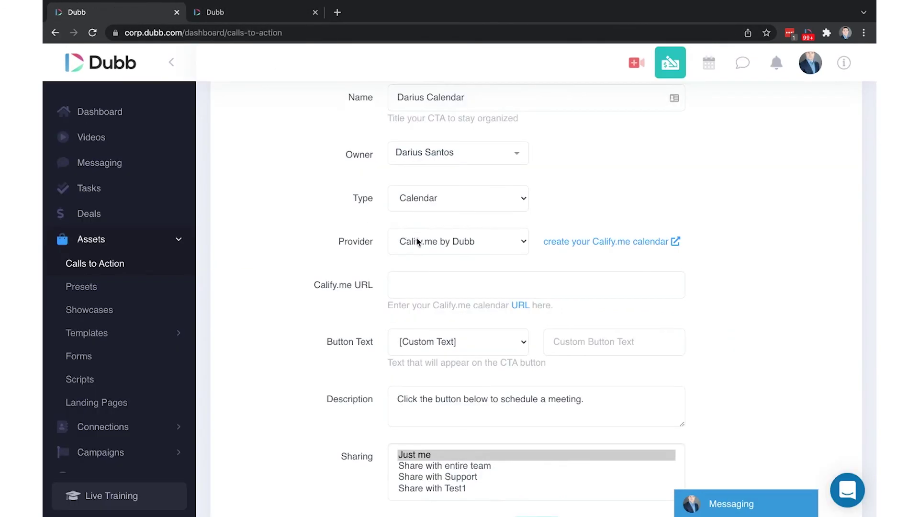
pyautogui.click(417, 242)
pyautogui.click(418, 241)
pyautogui.click(231, 18)
pyautogui.scroll(-2, 275, 277)
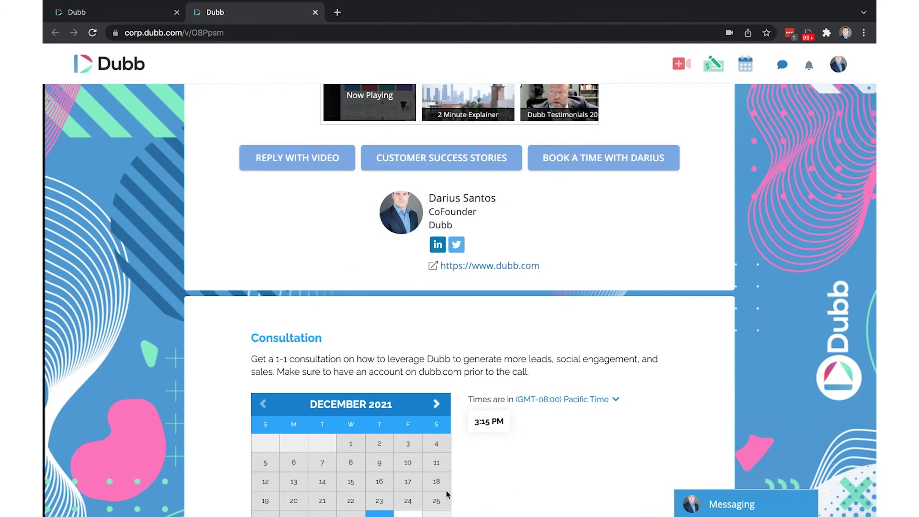
pyautogui.scroll(-1, 445, 288)
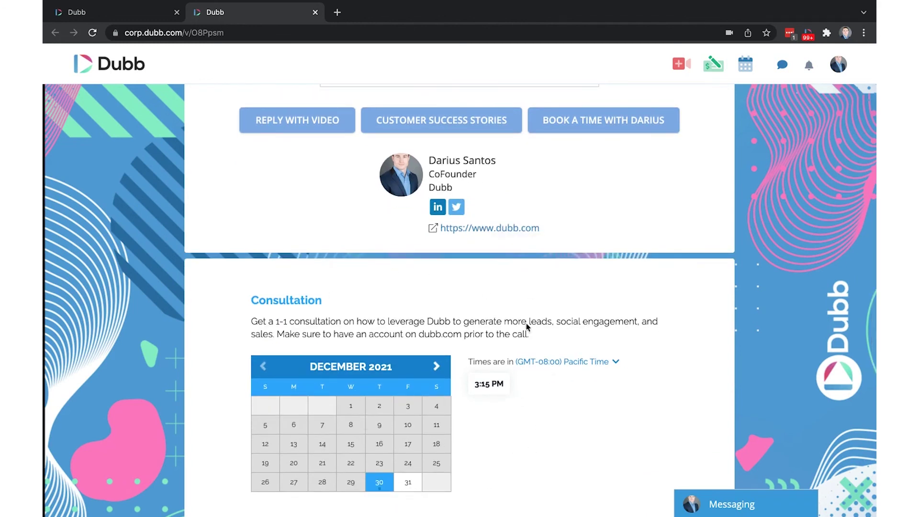
pyautogui.scroll(3, 502, 324)
pyautogui.scroll(-4, 502, 324)
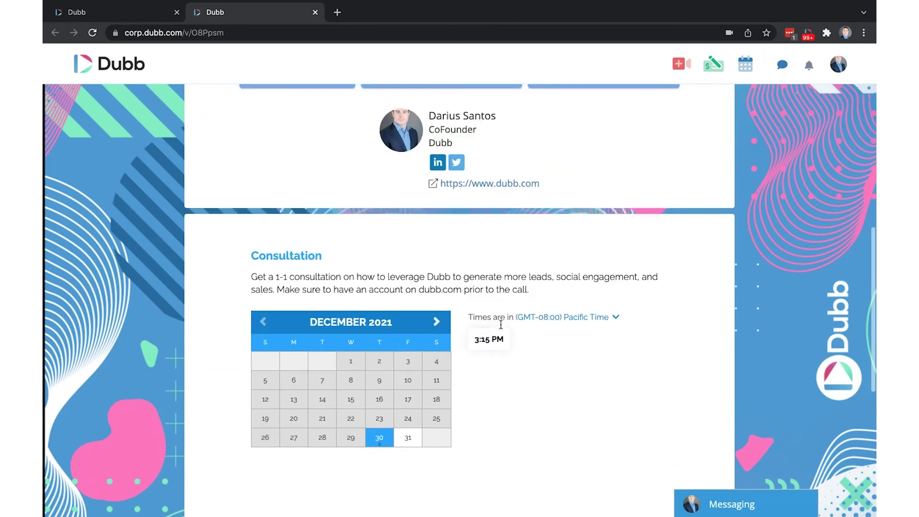
pyautogui.scroll(3, 510, 266)
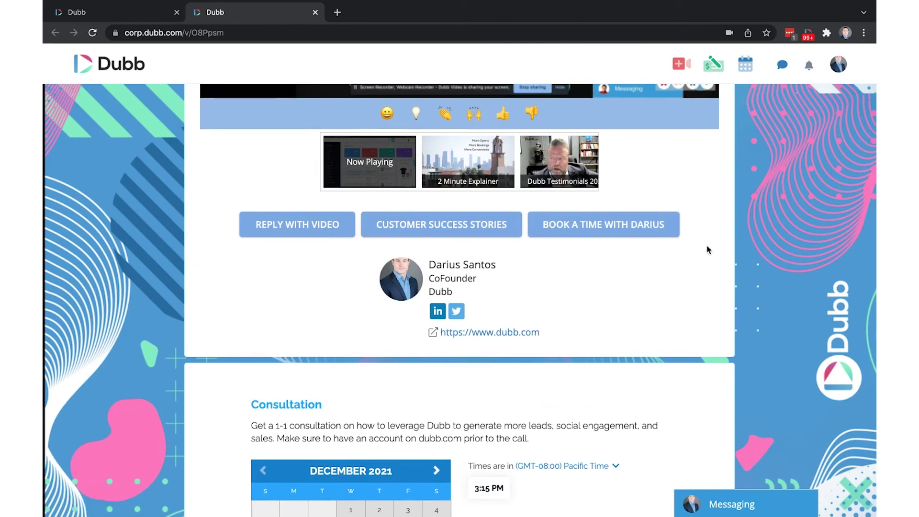
pyautogui.scroll(-3, 476, 348)
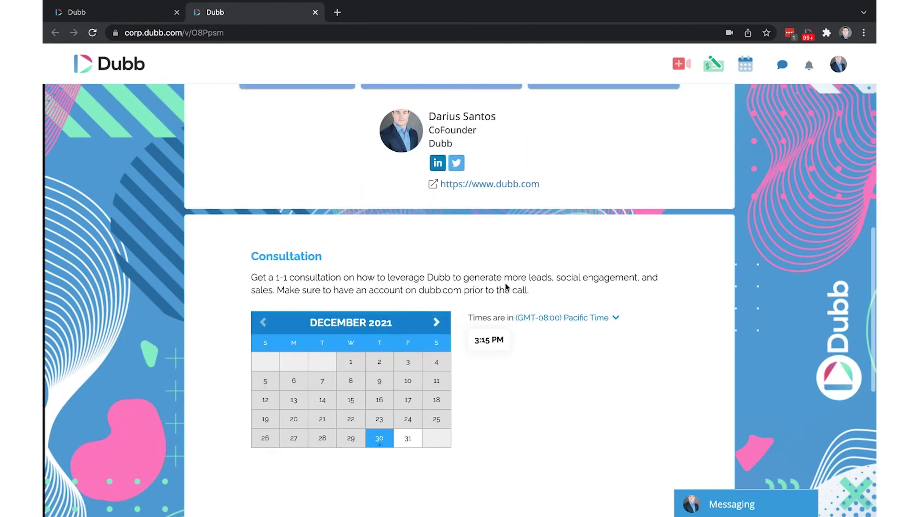
pyautogui.scroll(1, 488, 259)
pyautogui.scroll(-2, 407, 297)
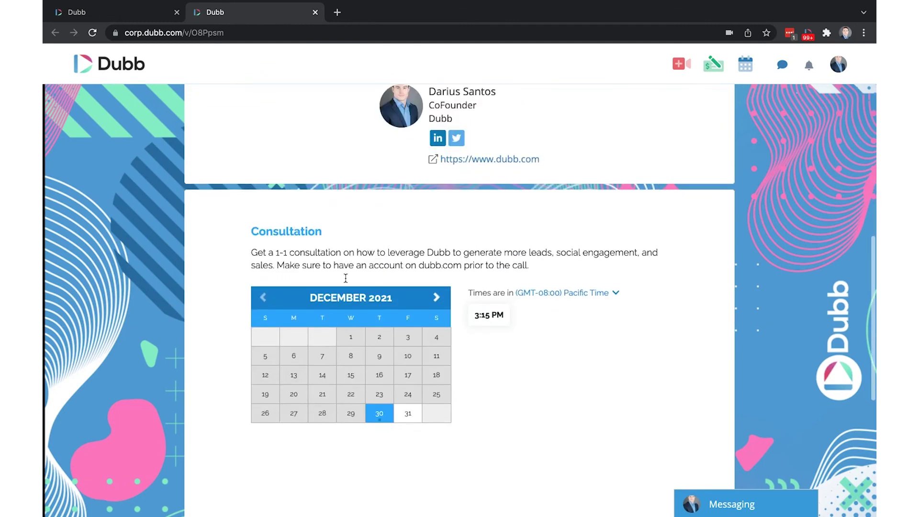
pyautogui.scroll(5, 439, 203)
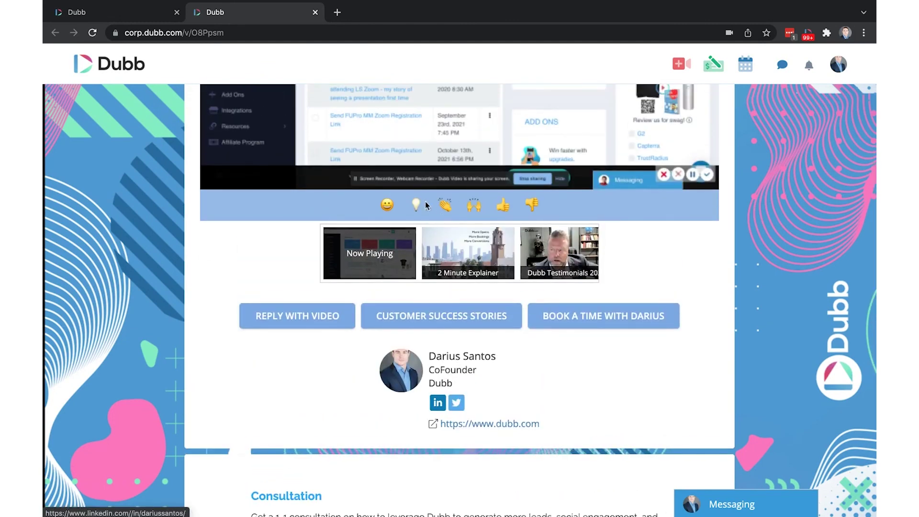